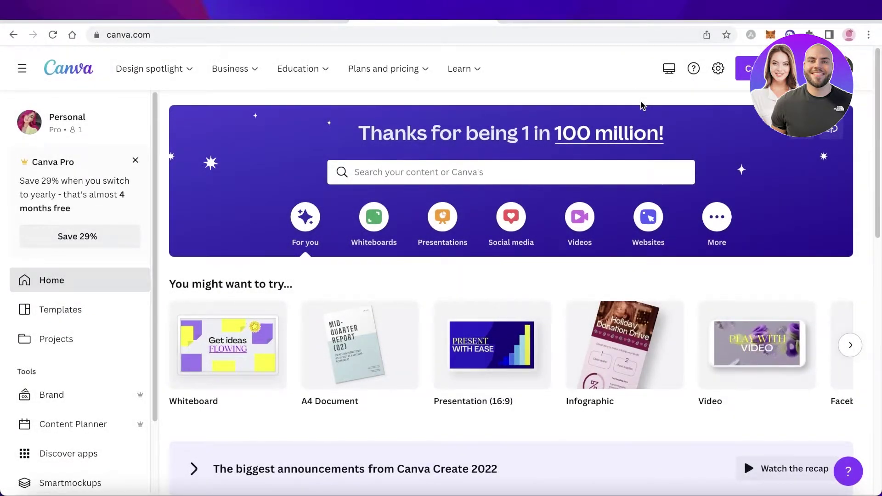
- Close the Canva Pro upgrade promo box in the home page's left sidebar
scroll(643, 106, "down", 1)
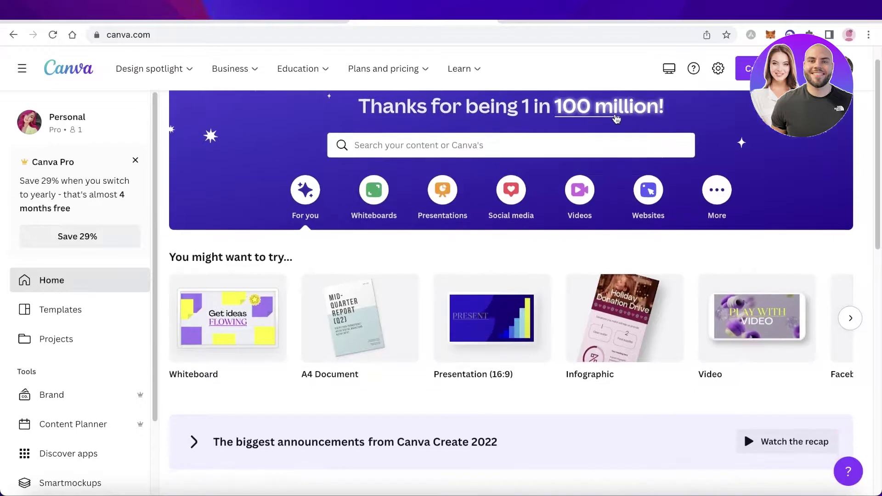
scroll(784, 165, "up", 1)
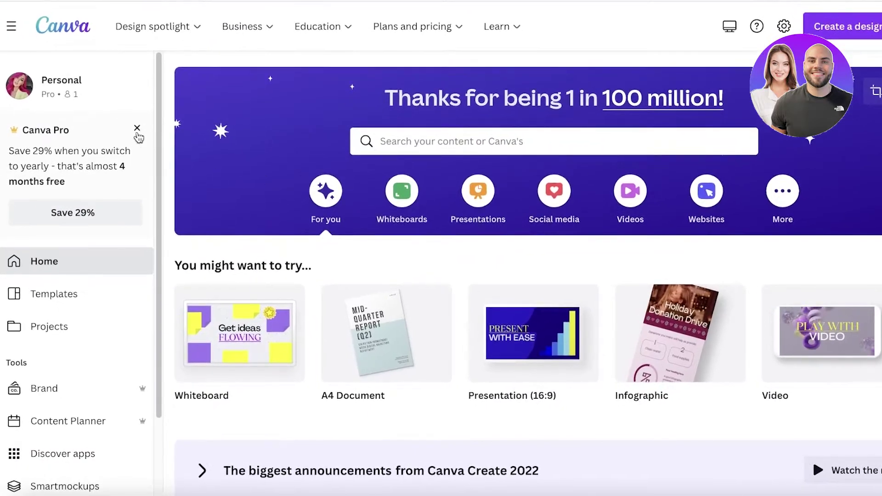
left_click(135, 160)
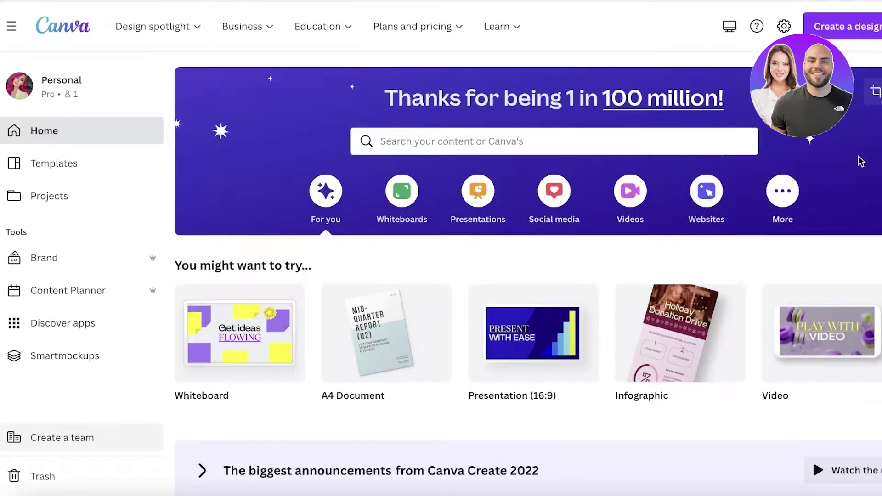
- Browse the Videos design types, then create a blank standard Video design
left_click(632, 202)
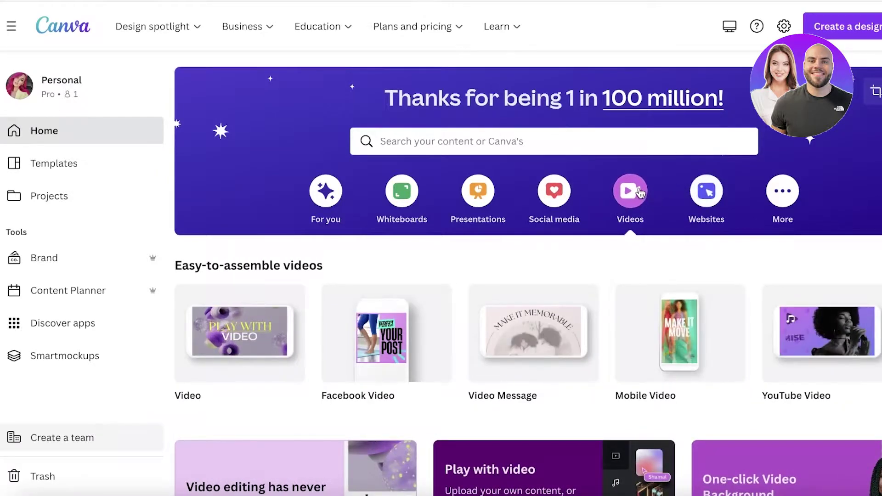
scroll(620, 184, "down", 2)
mouse_move(365, 261)
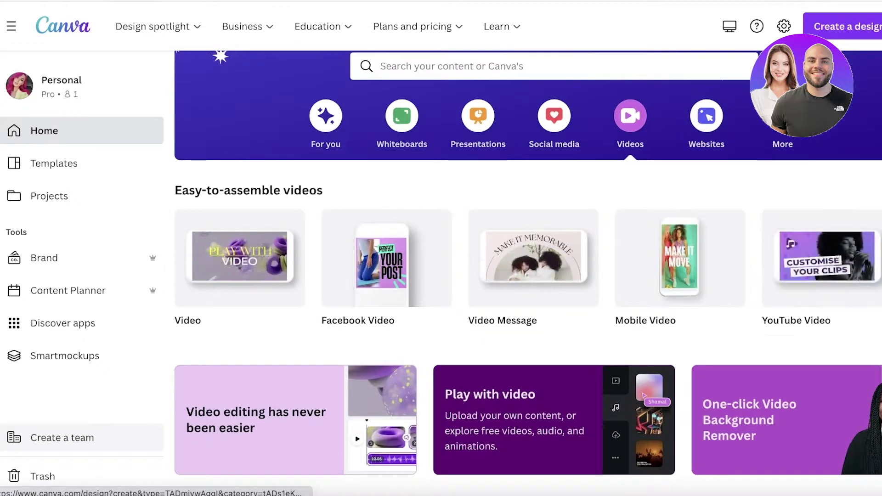
left_click(880, 259)
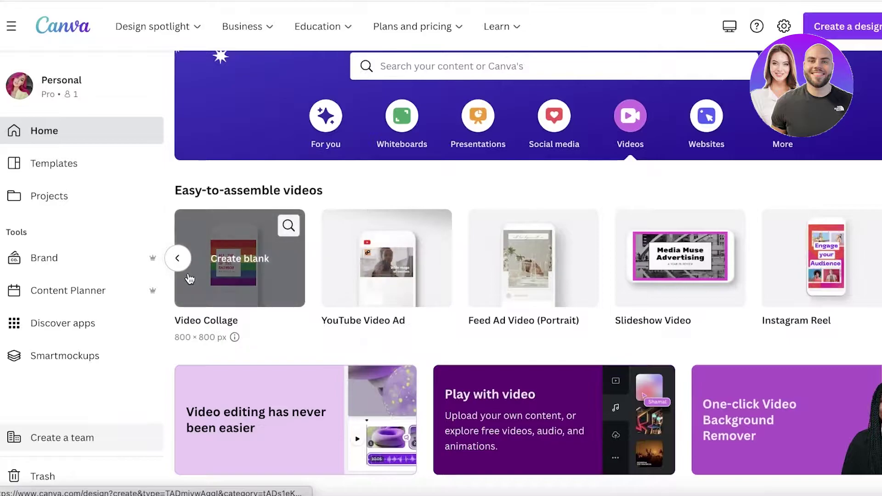
left_click(881, 258)
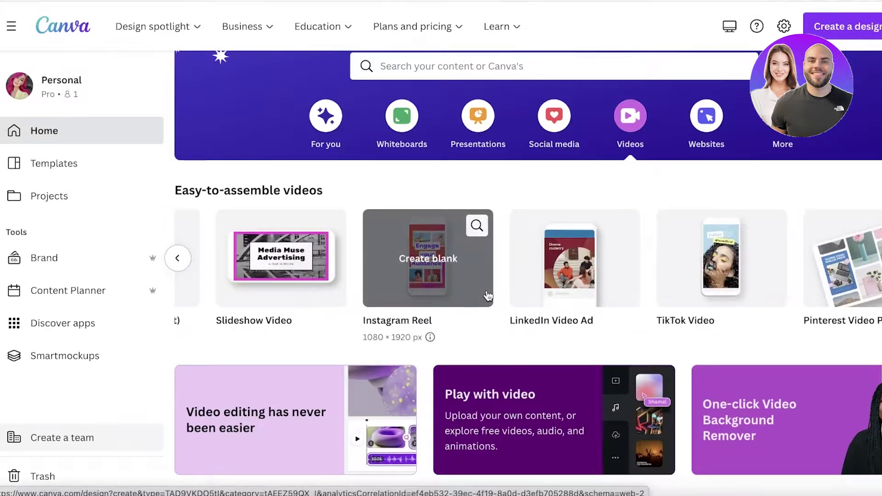
left_click(392, 279)
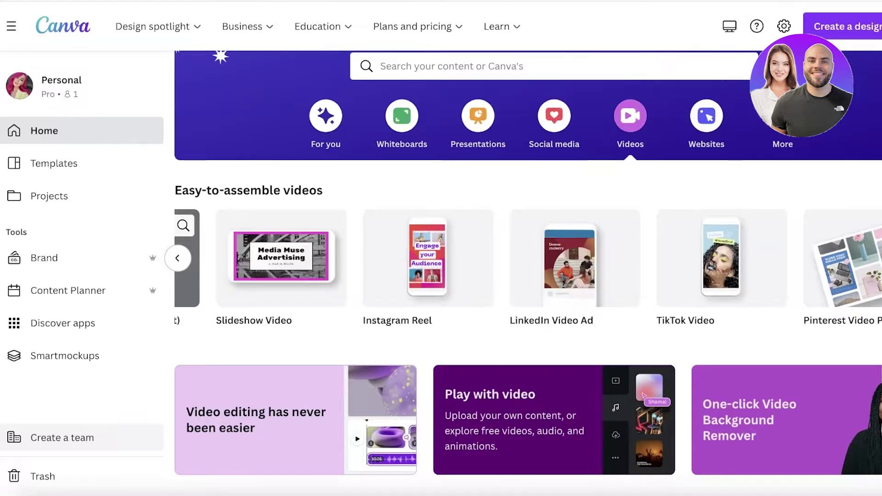
left_click(431, 211)
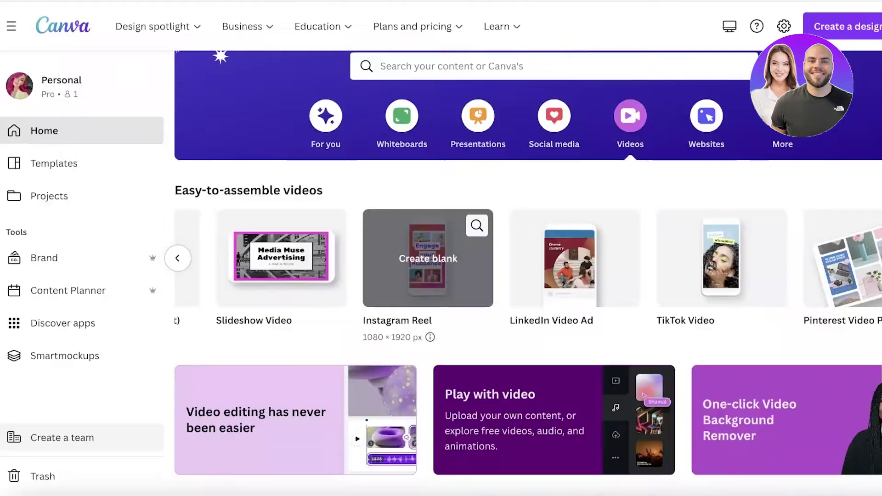
scroll(209, 277, "left", 10)
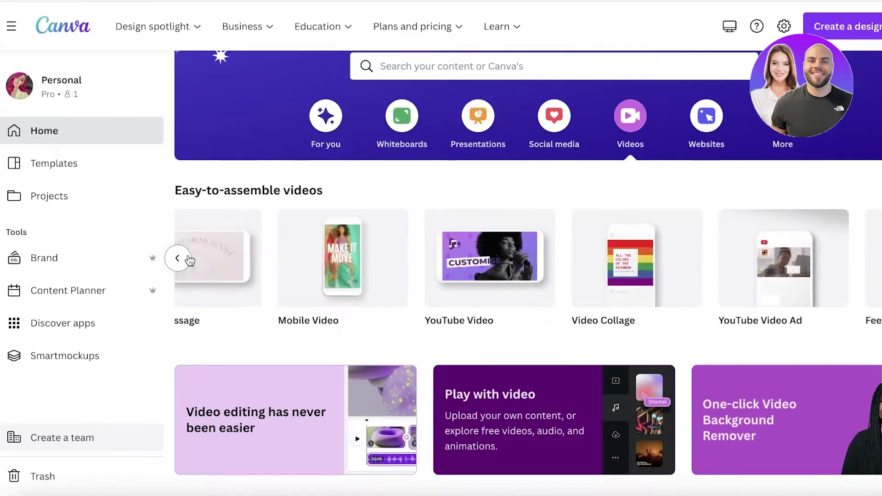
scroll(534, 156, "down", 7)
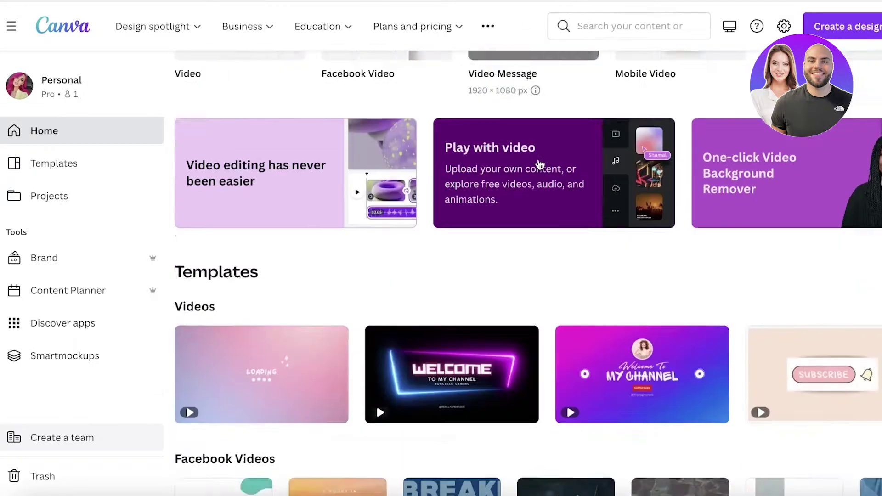
scroll(534, 153, "down", 4)
scroll(535, 155, "up", 11)
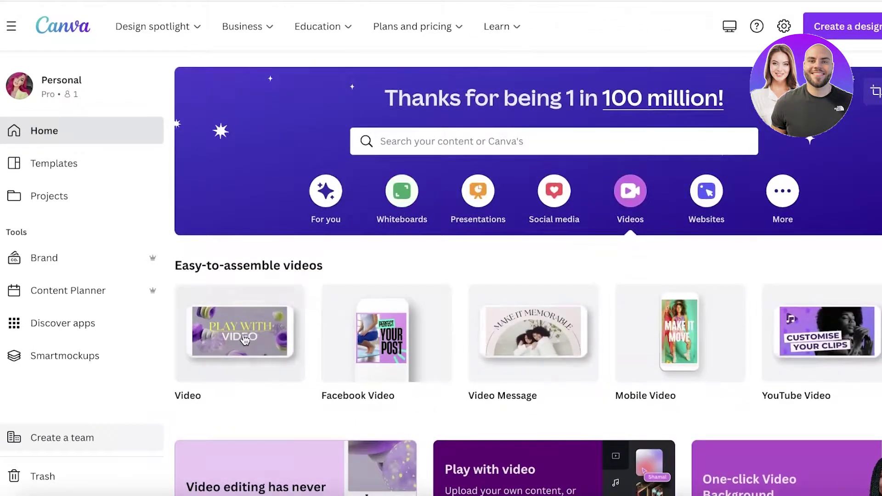
left_click(239, 338)
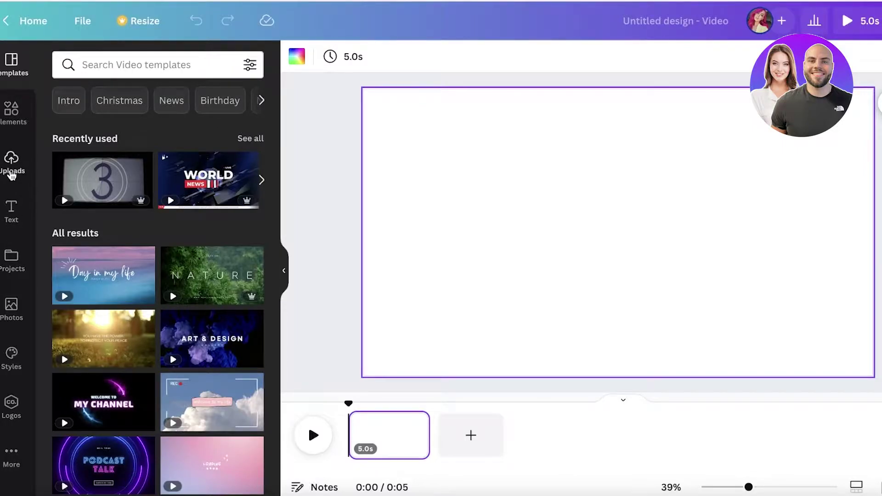
- Upload the cheetah clip 'Untitled design.mp4' from the Downloads folder into Uploads
left_click(12, 172)
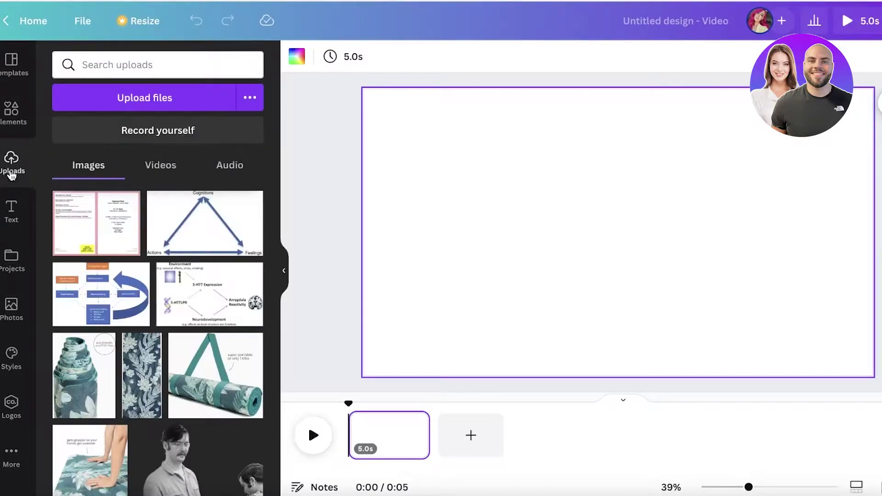
left_click(124, 106)
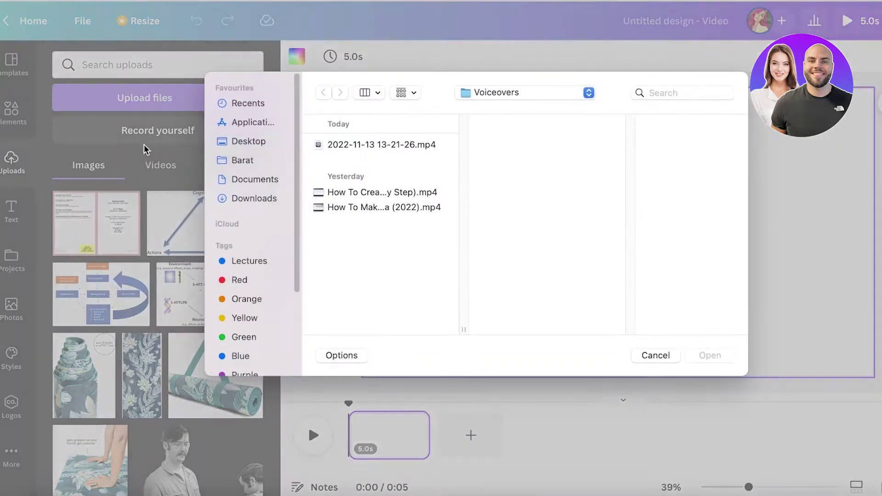
left_click(234, 160)
left_click(235, 180)
left_click(232, 201)
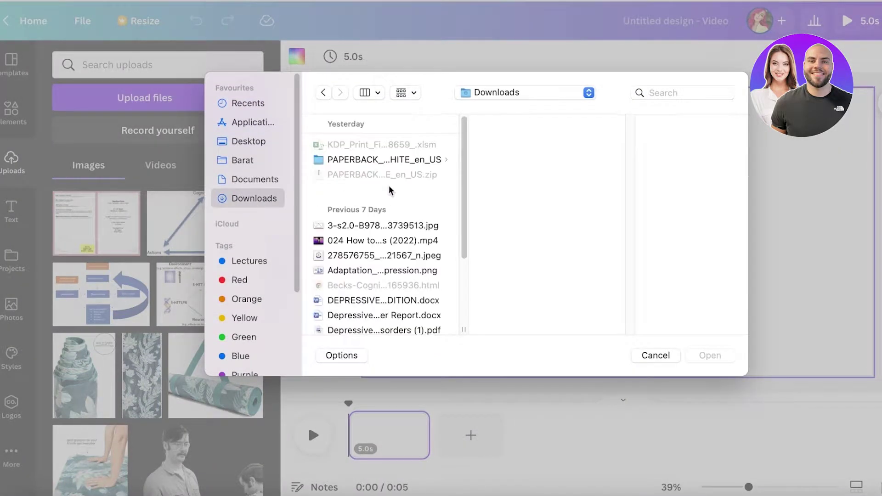
scroll(395, 216, "down", 5)
left_click(384, 306)
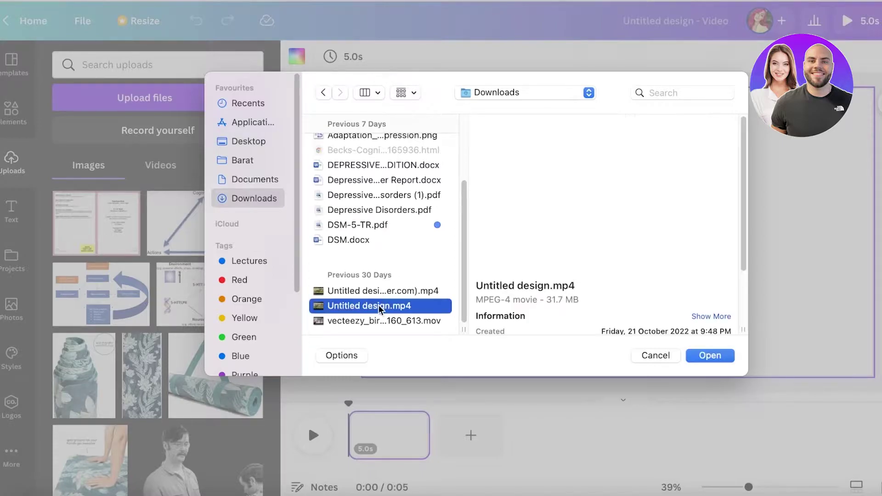
left_click(365, 321)
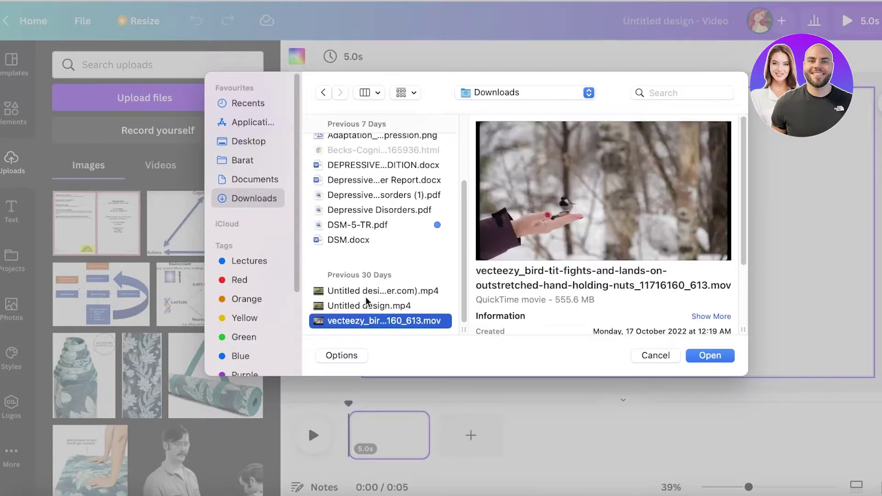
left_click(366, 294)
left_click(363, 308)
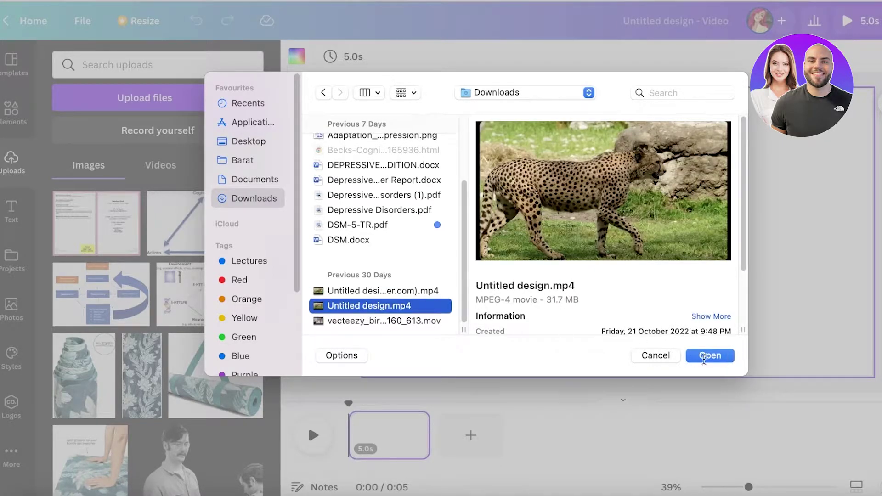
left_click(710, 356)
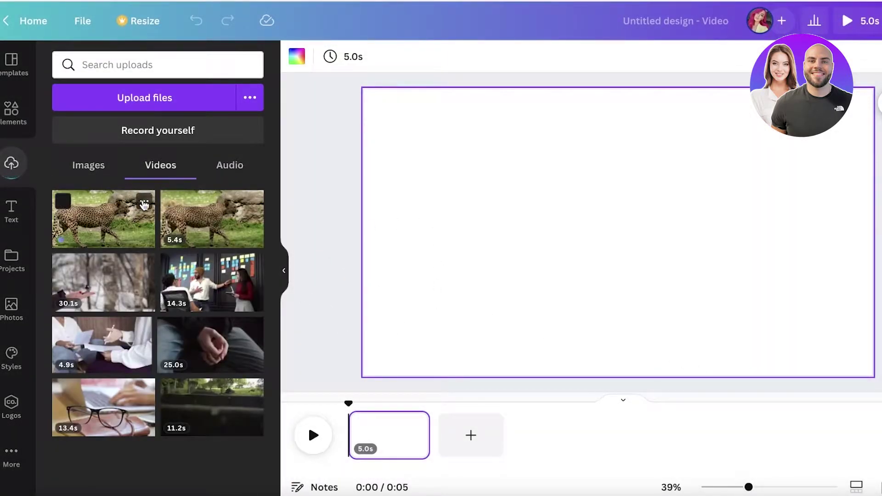
- Move the duplicate cheetah upload to trash
left_click(145, 200)
left_click(171, 400)
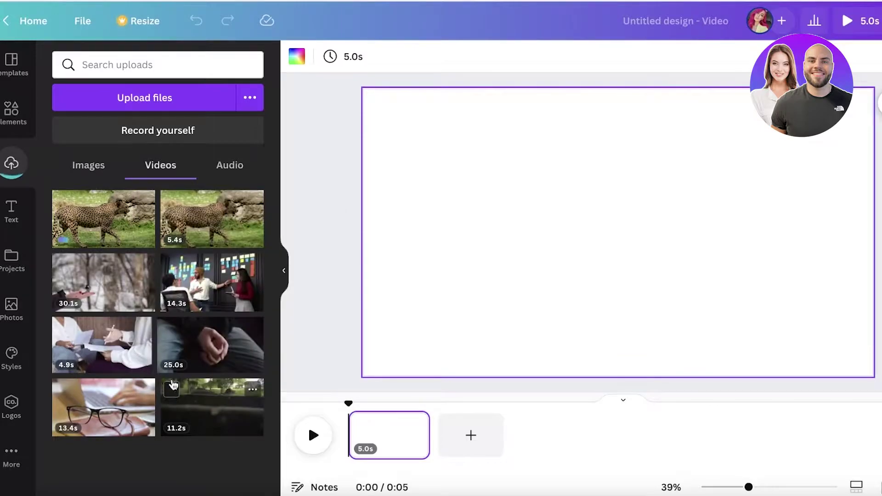
left_click(145, 201)
left_click(171, 368)
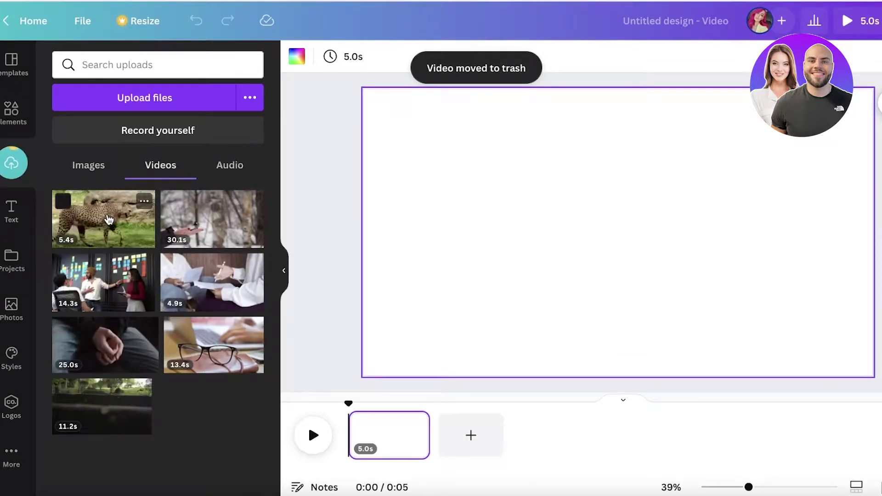
- Add the 5.4s cheetah clip and resize it to cover the whole page
left_click(125, 217)
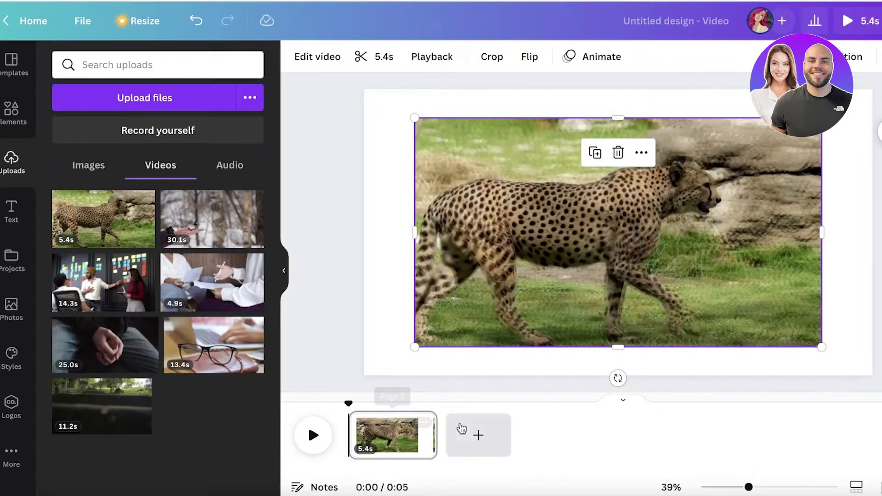
left_click_drag(559, 212, 510, 182)
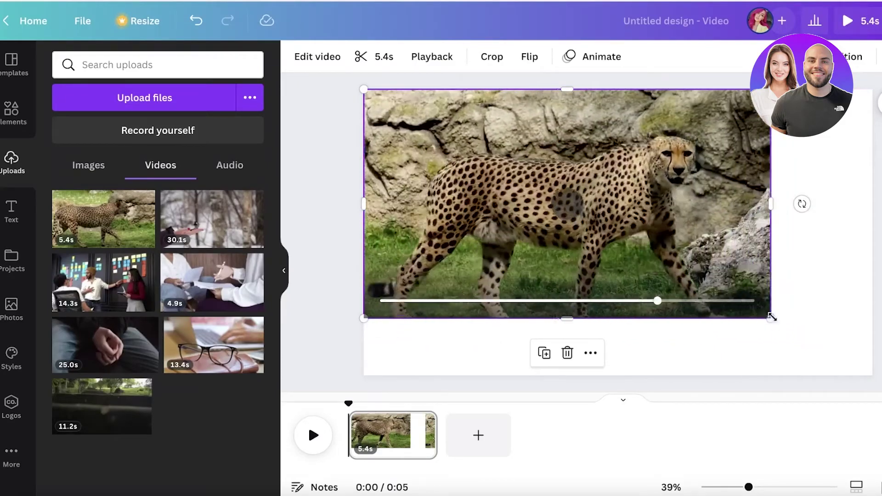
left_click_drag(771, 318, 876, 376)
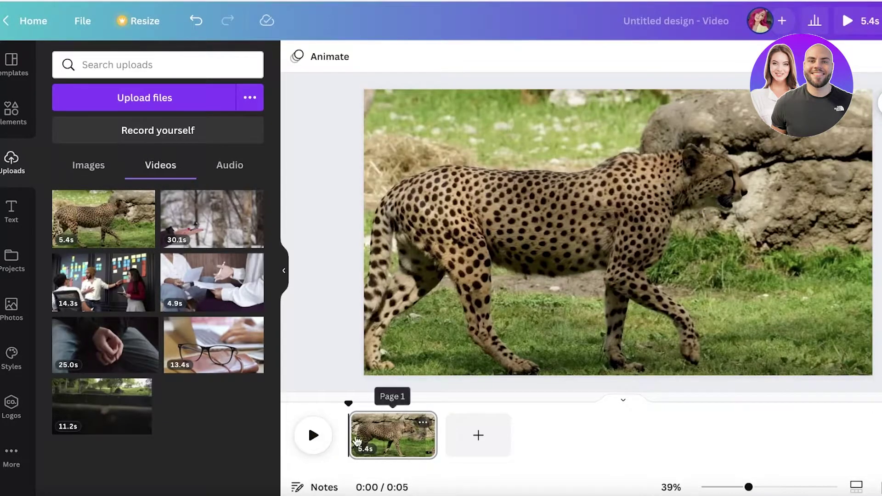
mouse_move(365, 421)
left_mouse_down()
mouse_move(343, 420)
mouse_move(351, 420)
left_mouse_up()
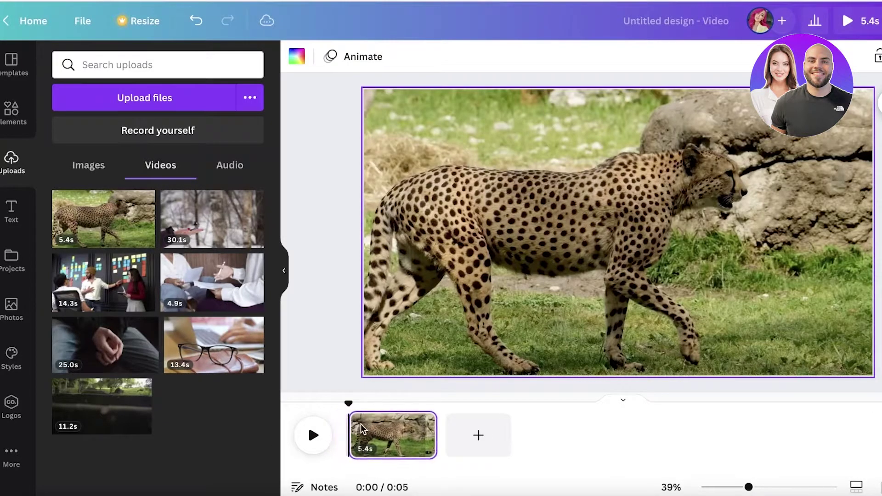
- Add a blank second page after the cheetah page, then delete it again
left_click(423, 423)
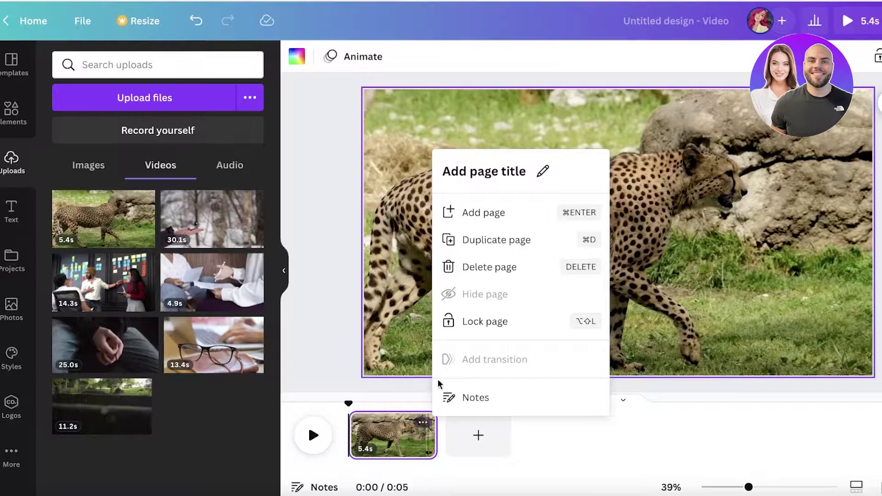
left_click(493, 211)
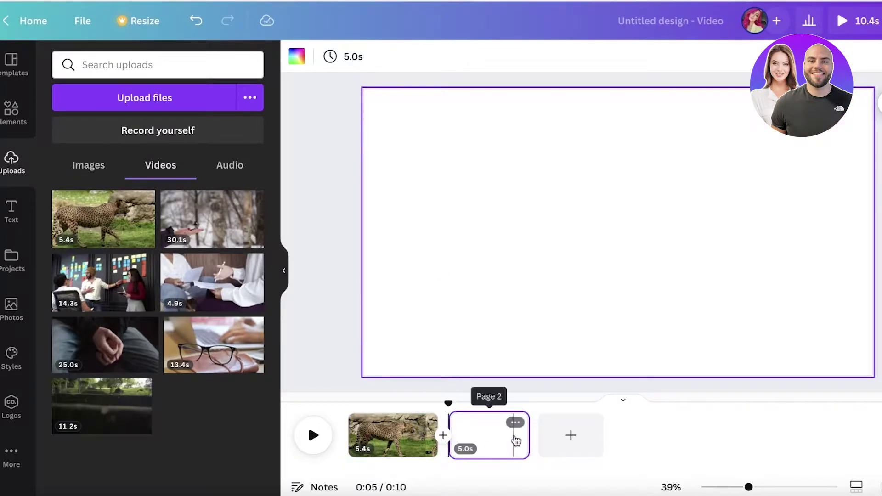
left_click(516, 422)
left_click(603, 296)
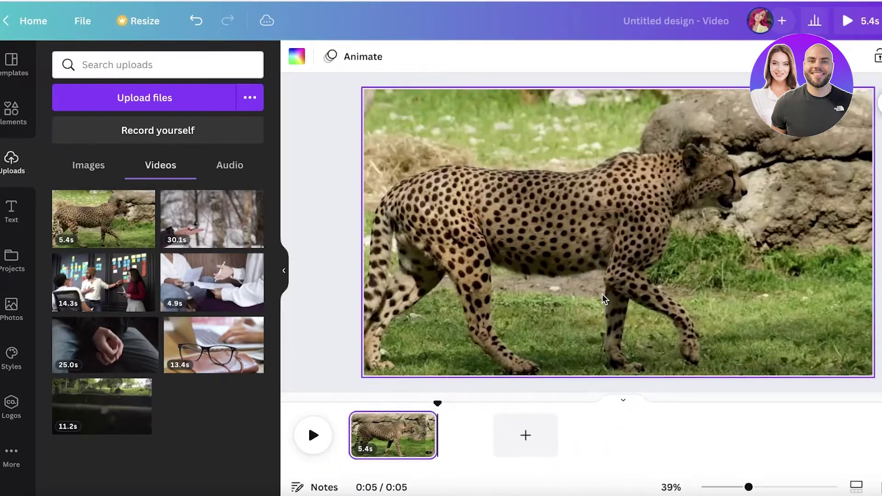
- Delete the cheetah video, leaving a single blank 5.0s page
left_click_drag(441, 404, 349, 403)
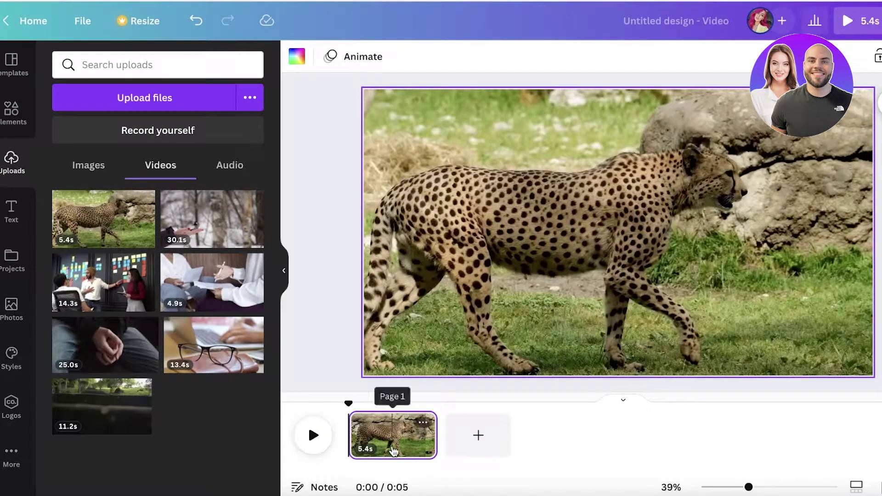
left_click(388, 456)
left_click(423, 422)
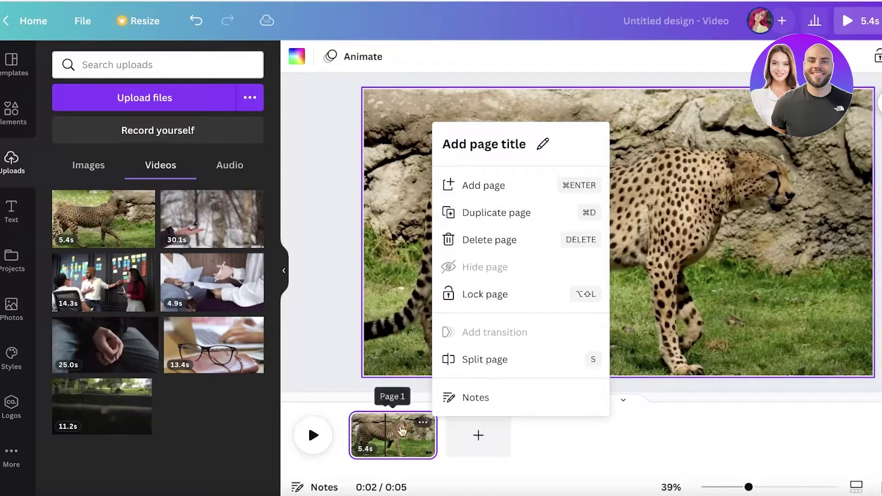
left_click(388, 413)
left_click_drag(388, 413, 385, 413)
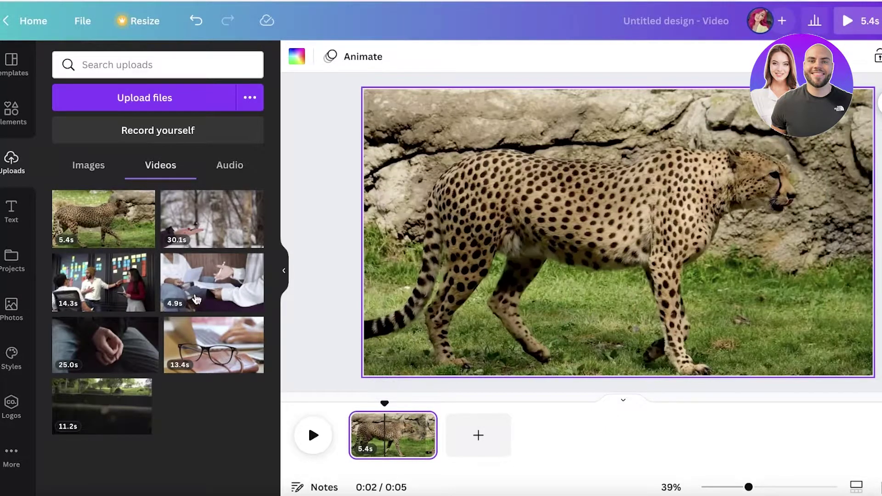
key("Delete")
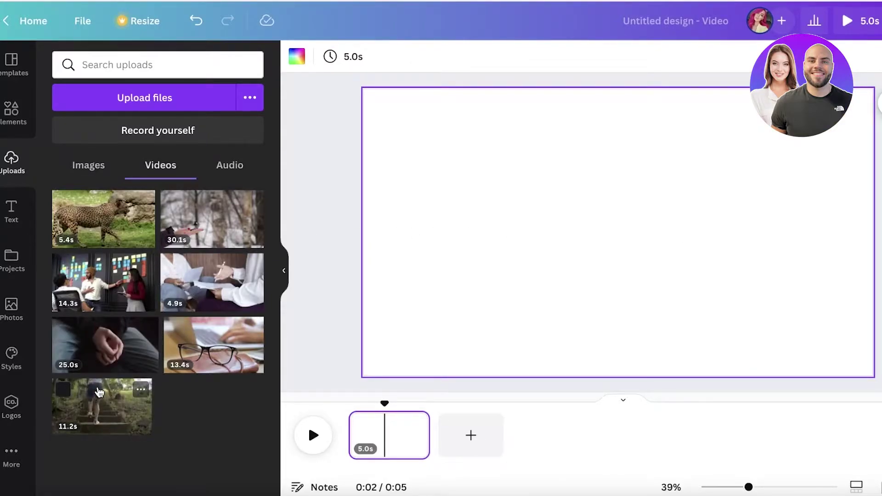
- Add the 11.2s stairs clip and resize it to fill the page
left_click(98, 392)
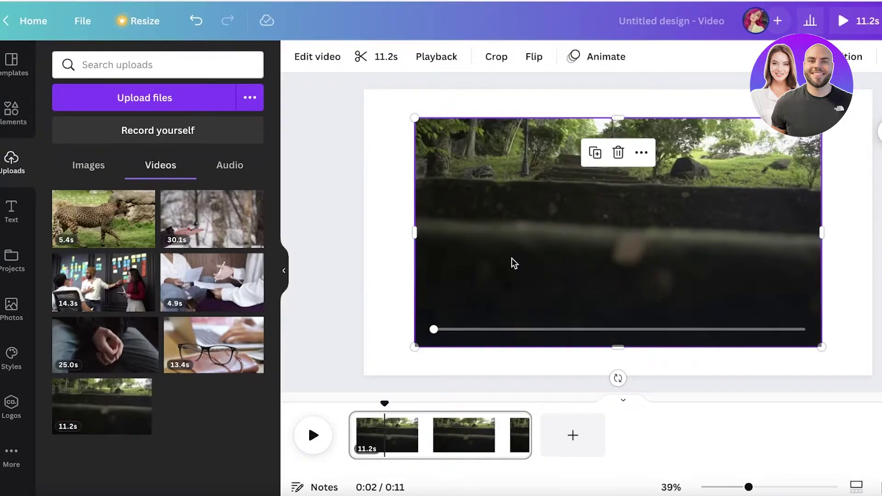
left_click_drag(514, 264, 463, 232)
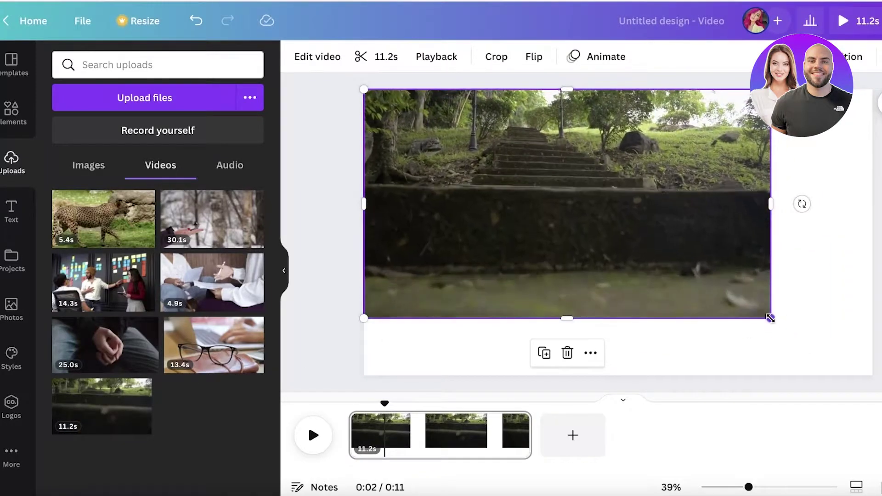
left_click_drag(770, 318, 878, 383)
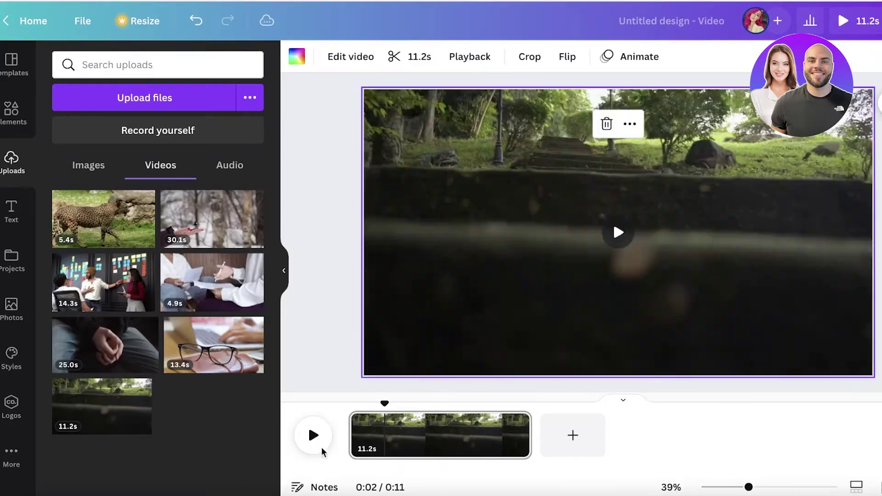
- Play and scrub the stairs clip, then preview the video full screen
left_click(314, 436)
left_click_drag(392, 403, 472, 405)
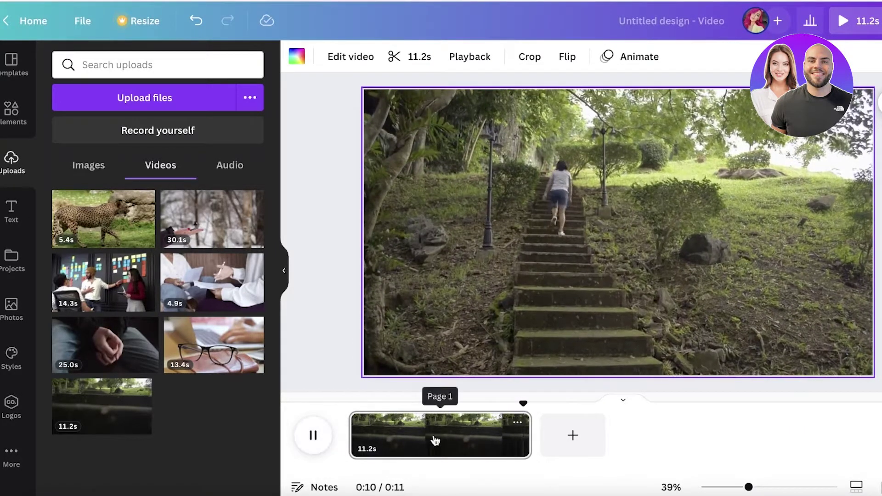
left_click(445, 425)
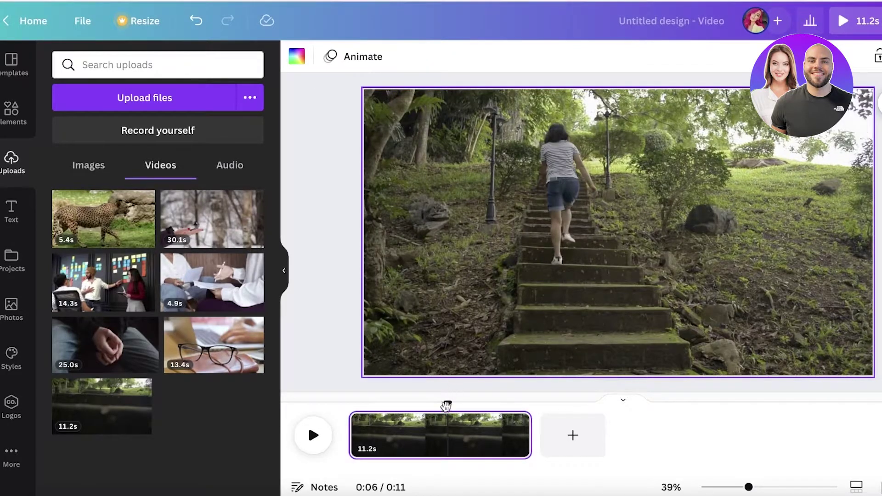
left_click_drag(446, 406, 420, 404)
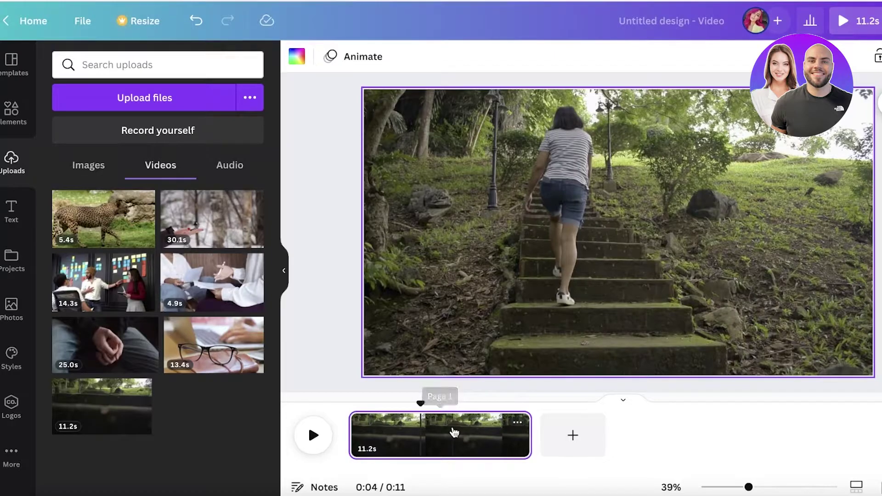
left_click(454, 432)
left_click(856, 25)
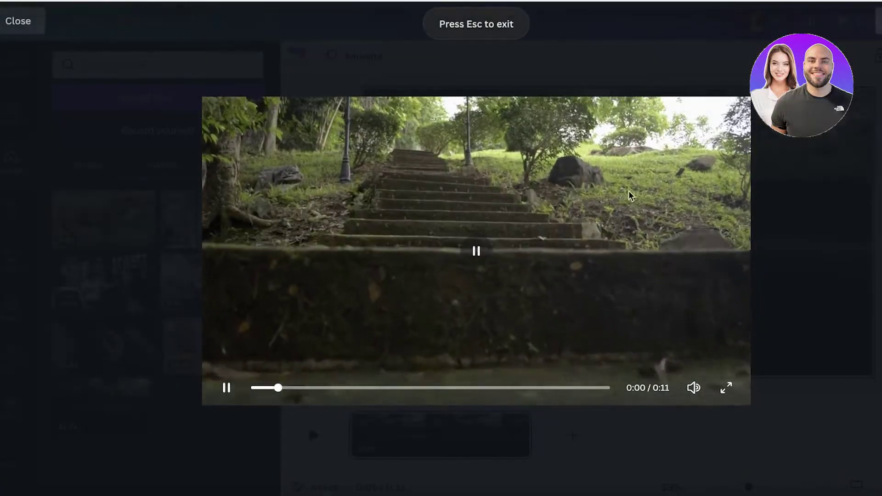
key("Escape")
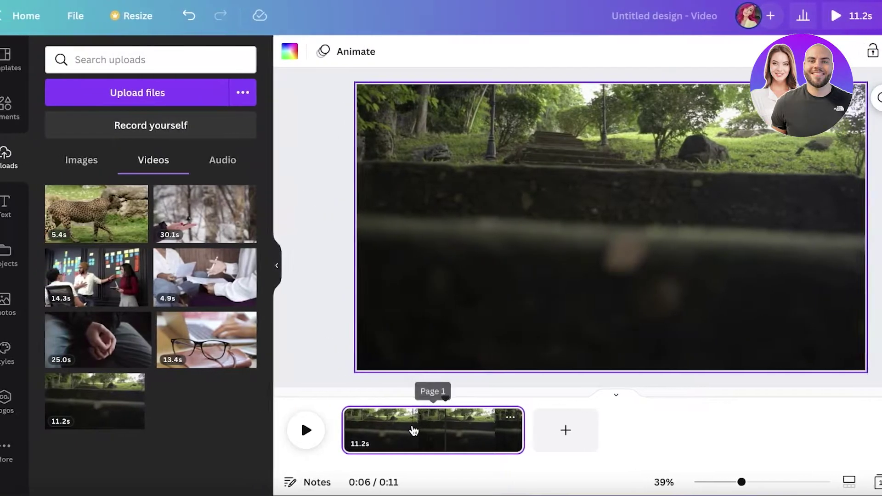
- Split the stairs clip at 0:04 with Split page
left_click(414, 431)
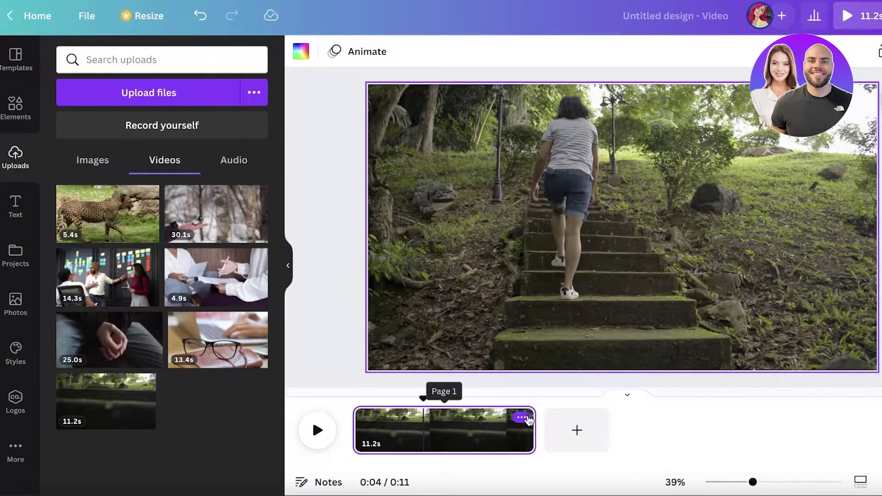
left_click(522, 418)
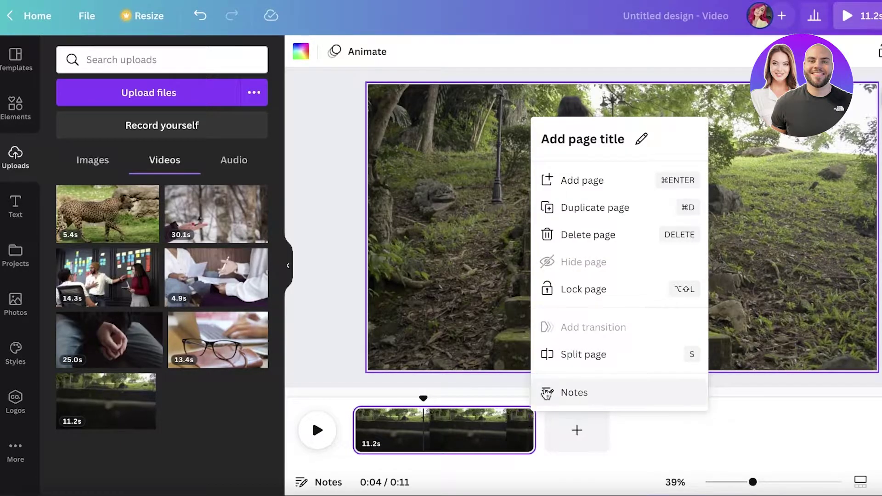
left_click(552, 355)
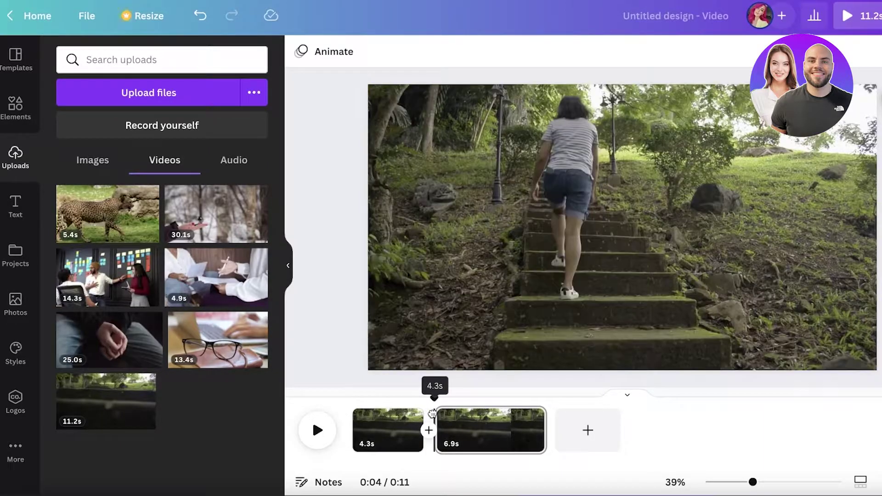
- Trim the second clip to 4.7s, then delete both clips to leave a blank page
left_click(458, 437)
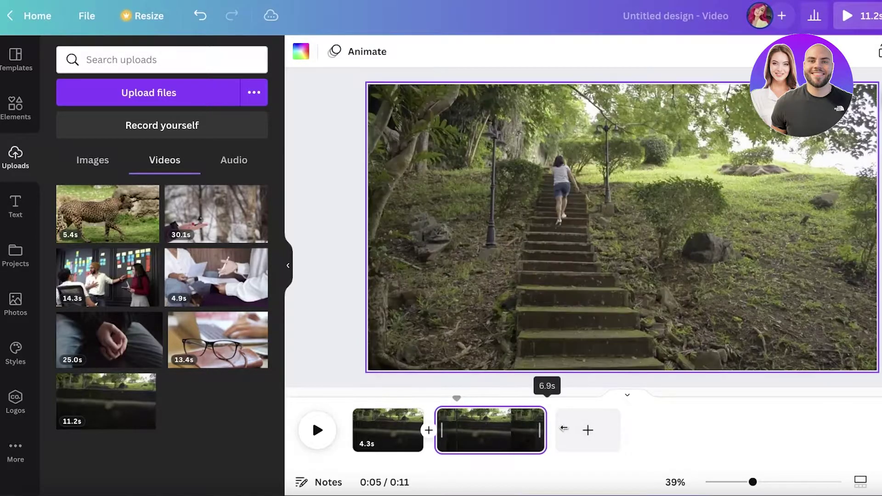
left_click(547, 431)
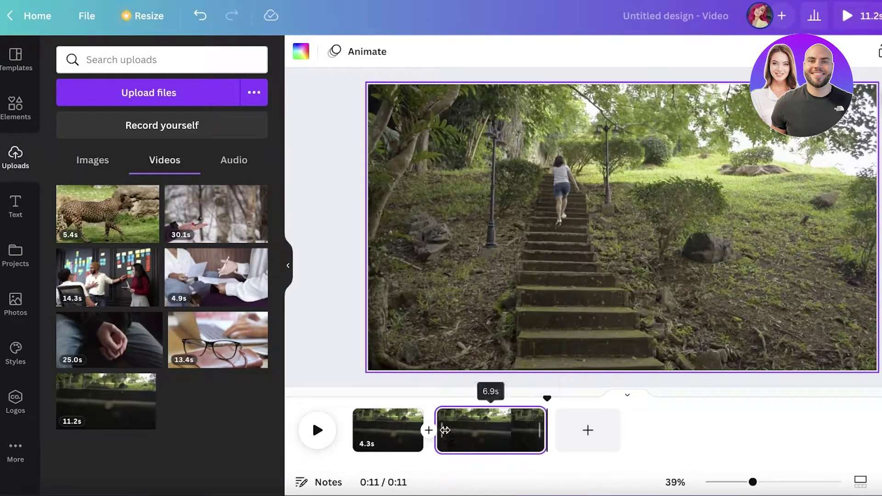
left_click_drag(445, 430, 467, 427)
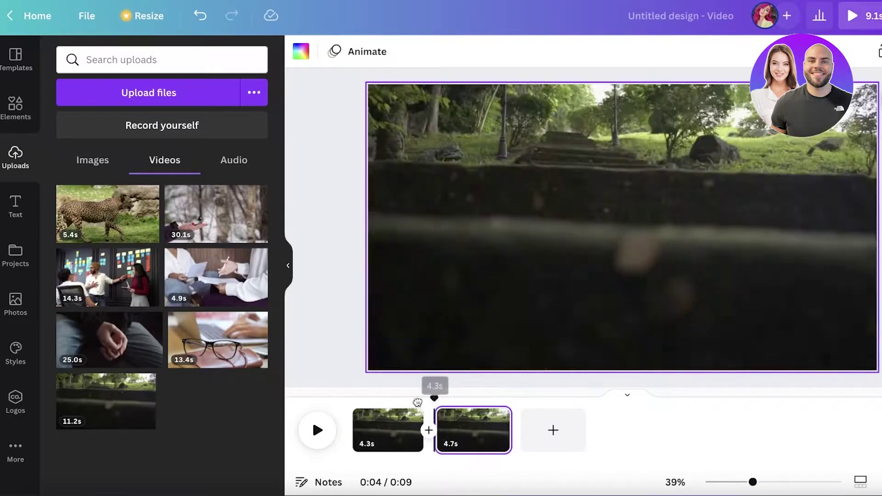
left_click(322, 440)
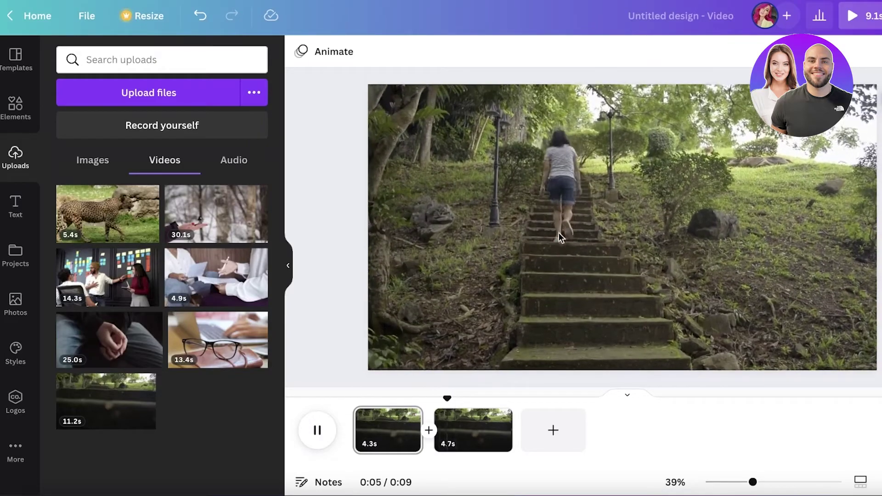
left_click(459, 430)
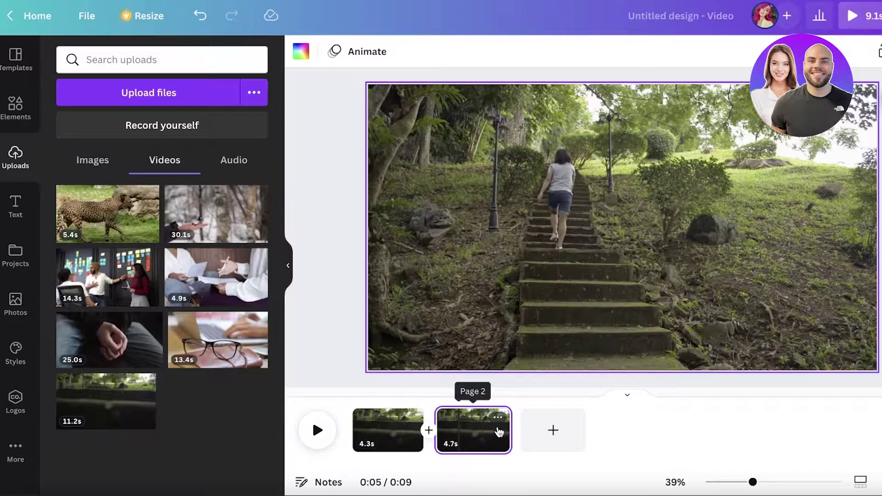
mouse_move(511, 429)
left_mouse_down()
mouse_move(558, 419)
mouse_move(437, 420)
mouse_move(600, 417)
mouse_move(518, 415)
mouse_move(505, 423)
left_mouse_up()
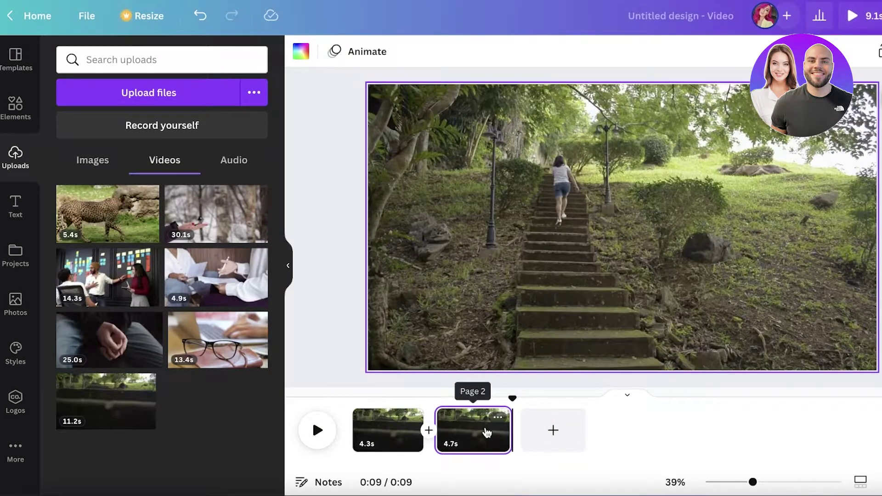
key("Delete")
key("Delete")
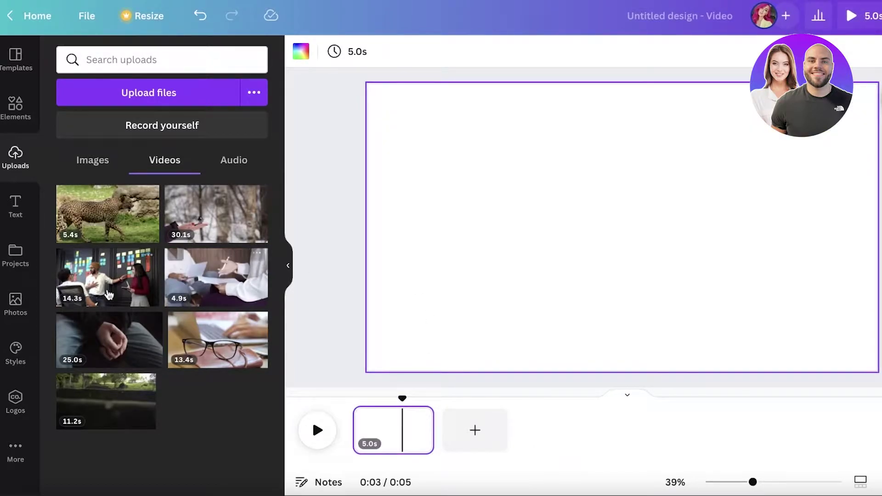
- Add the 14.3s meeting clip and enlarge it to fill the page
left_click(108, 277)
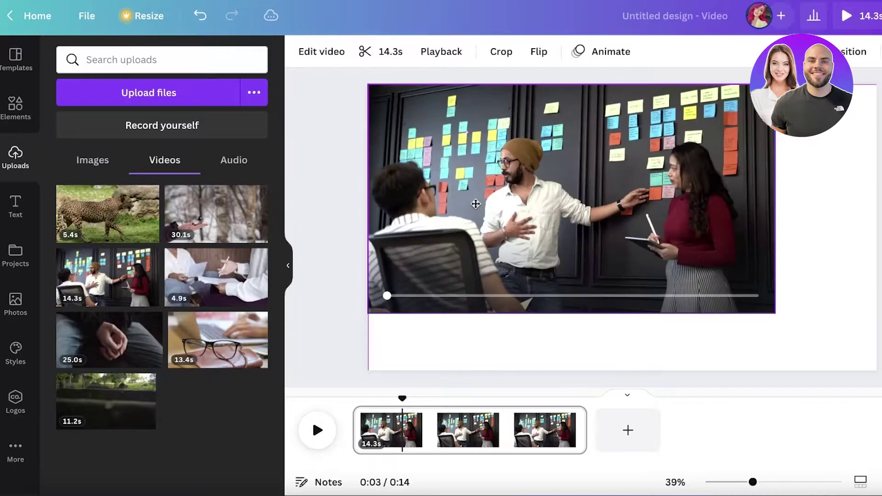
left_click_drag(776, 312, 876, 376)
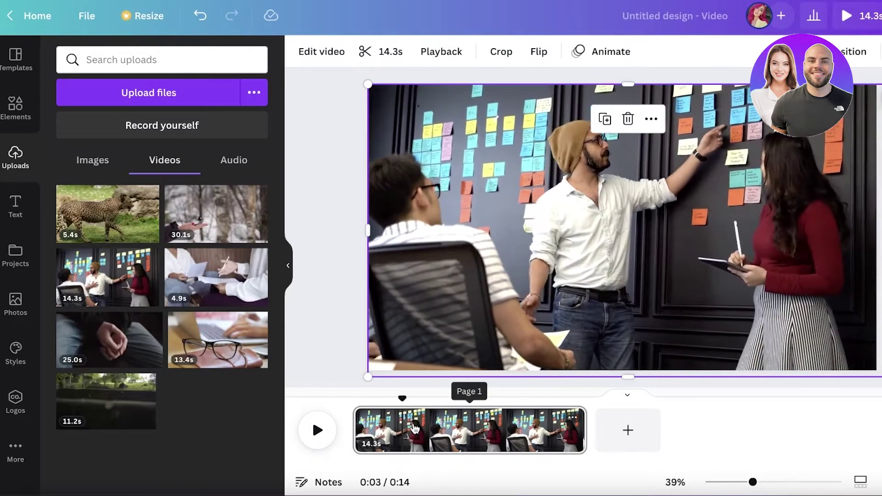
left_click(415, 429)
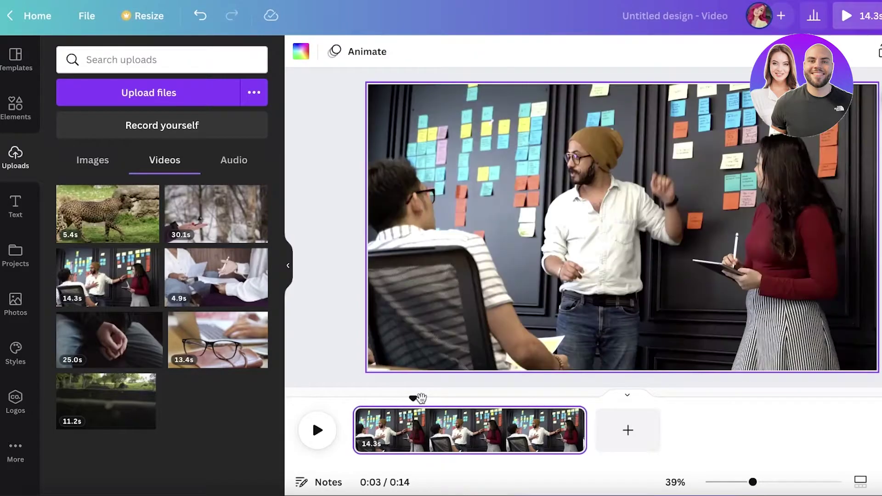
- Scrub the meeting clip and park the playhead at 4.1s
mouse_move(403, 398)
left_mouse_down()
mouse_move(384, 401)
mouse_move(484, 399)
mouse_move(393, 399)
left_mouse_up()
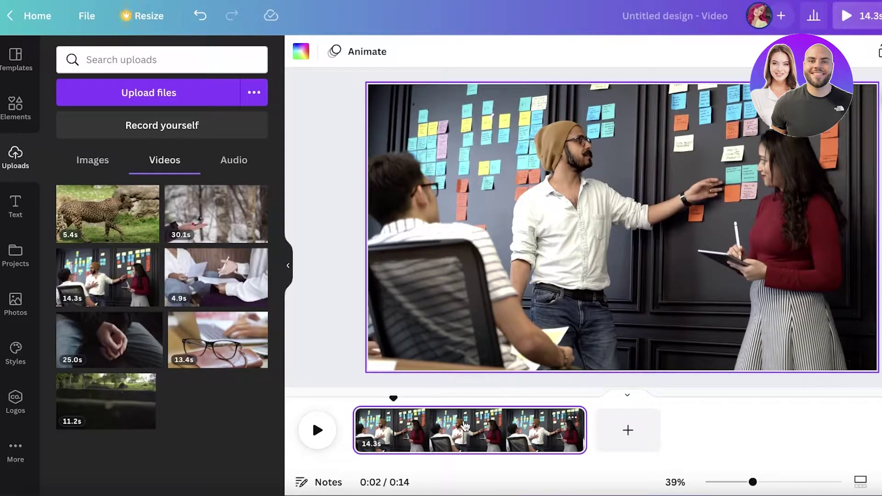
left_click(464, 427)
left_click(432, 418)
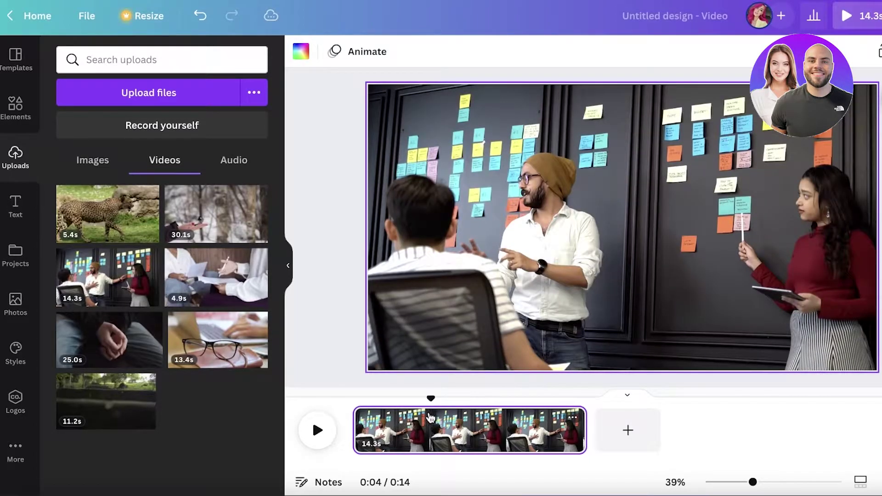
left_click_drag(411, 419, 386, 416)
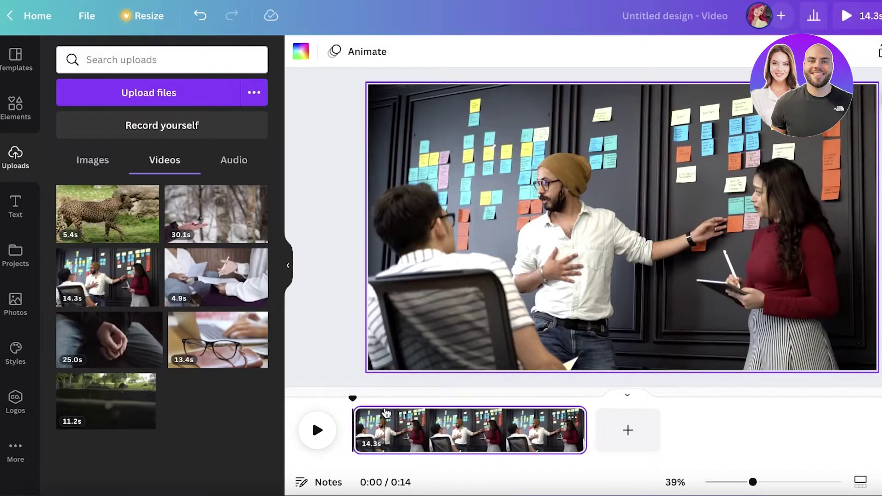
left_click(384, 413)
left_click_drag(393, 400, 491, 399)
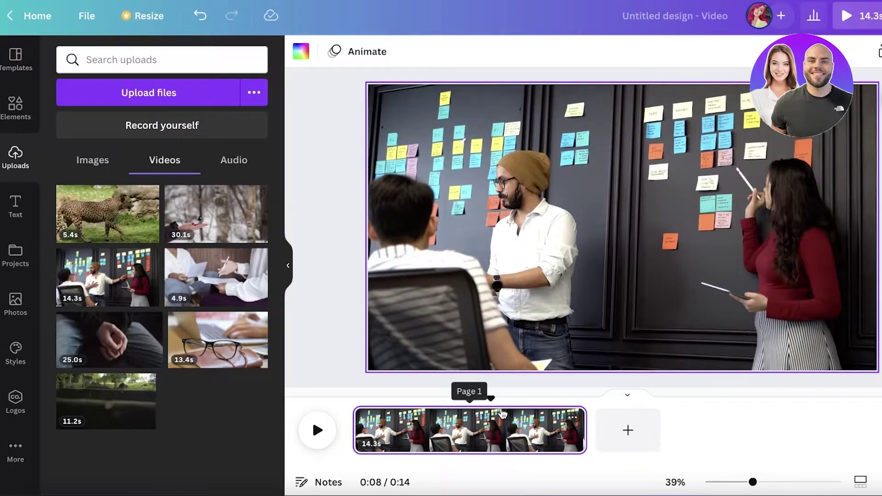
left_click_drag(491, 400, 419, 398)
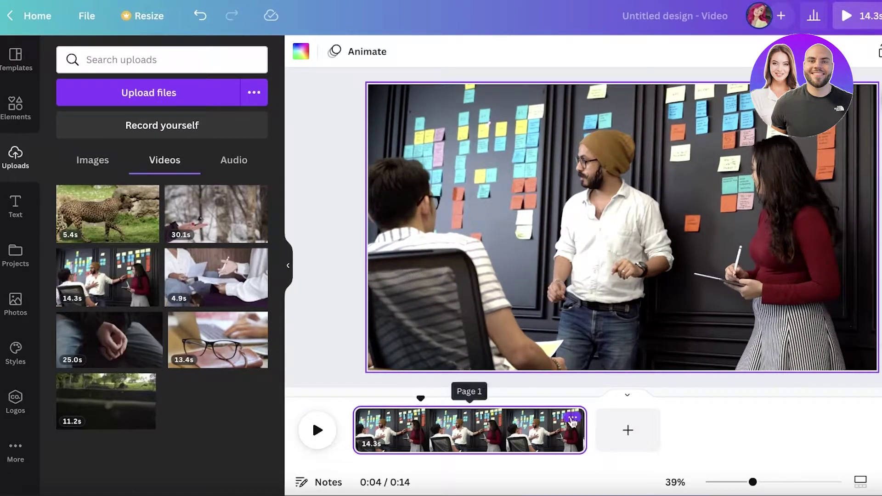
- Split the meeting clip at 4.1s and trim the second part to 6.2s, making a 10.4s video
left_click(572, 419)
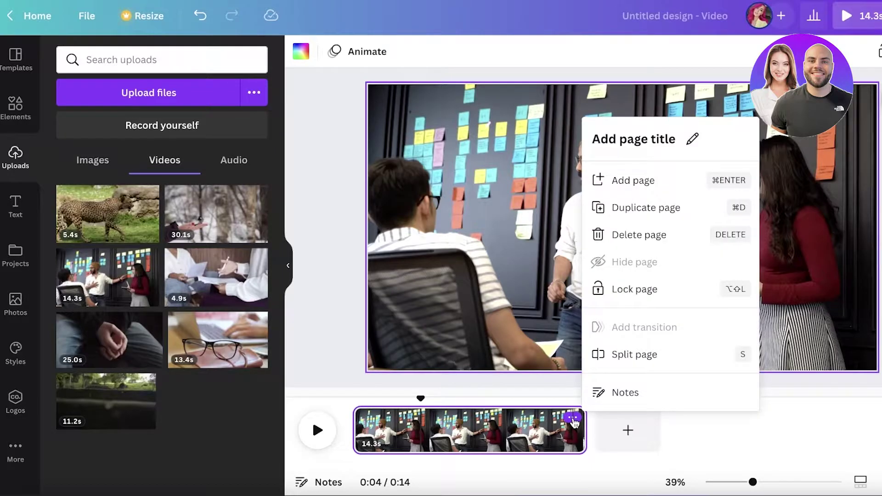
left_click(617, 356)
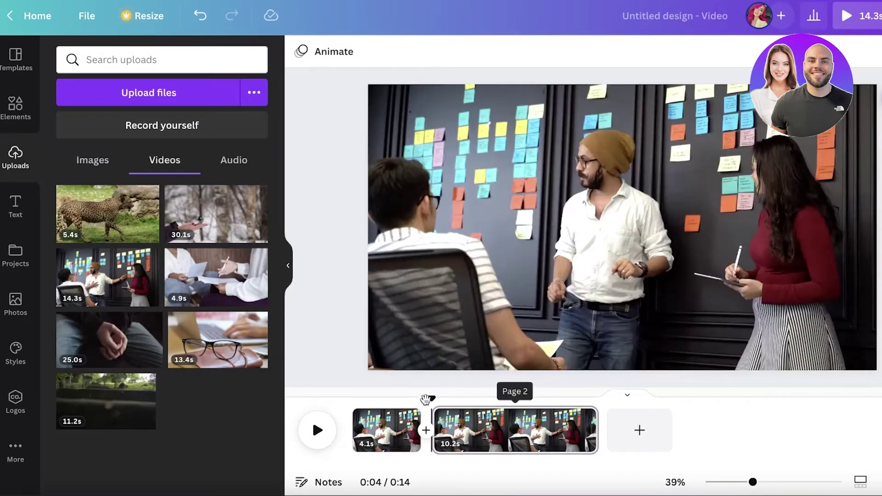
left_click(452, 420)
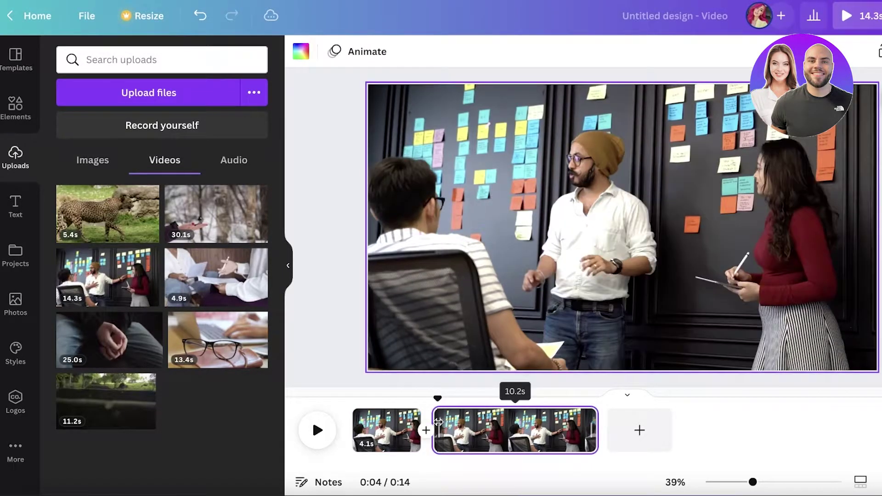
left_click(473, 427)
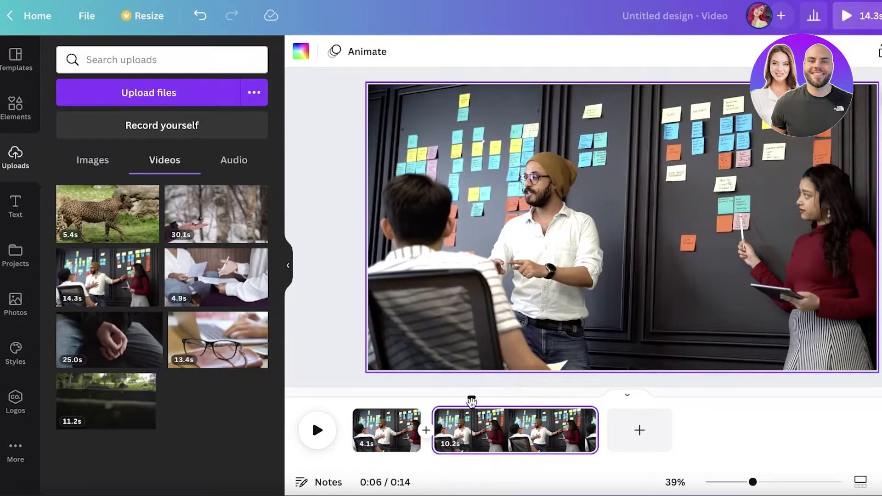
left_click_drag(472, 403, 502, 425)
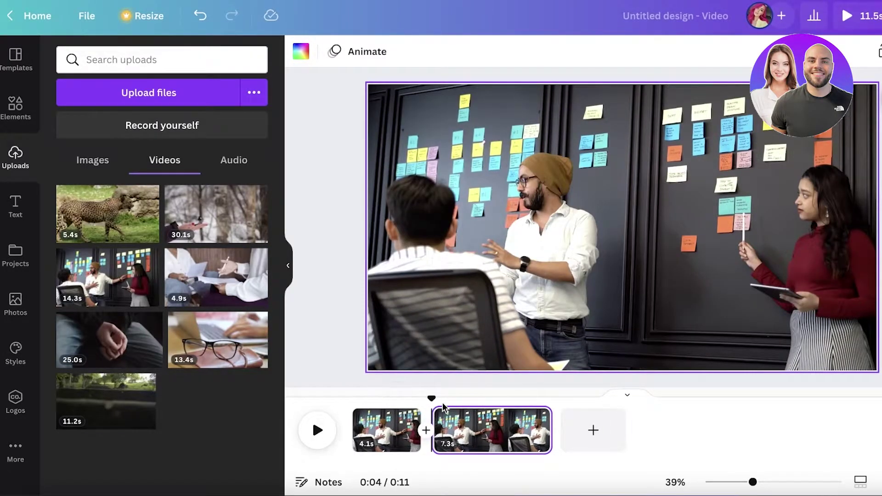
left_click_drag(438, 423, 460, 422)
- Add the 14.3s office video and enlarge it to fill the page
left_click(450, 431)
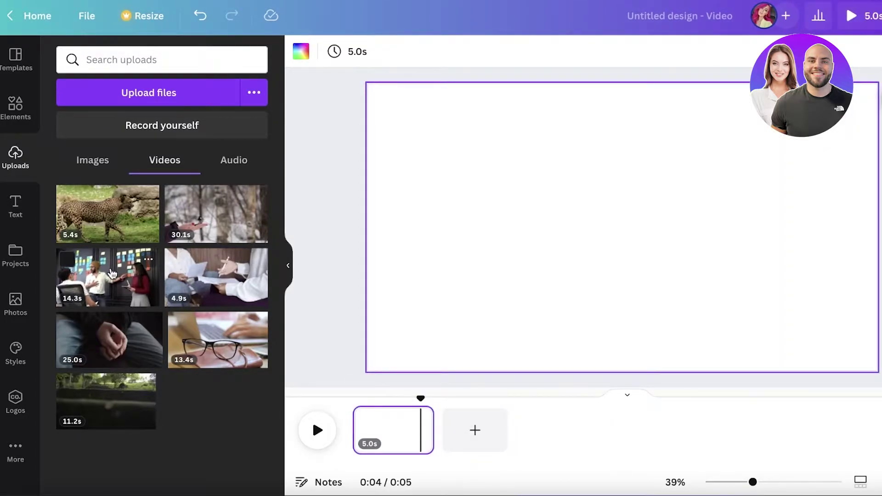
left_click(107, 278)
left_click_drag(520, 211, 477, 187)
left_click_drag(776, 314, 880, 361)
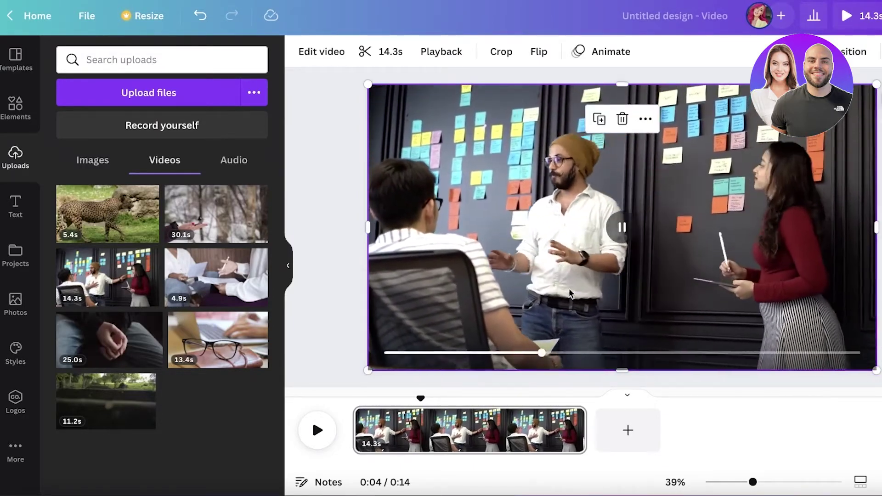
- Review the trim and Playback options, then open Edit video to show Background Remover
left_click(386, 51)
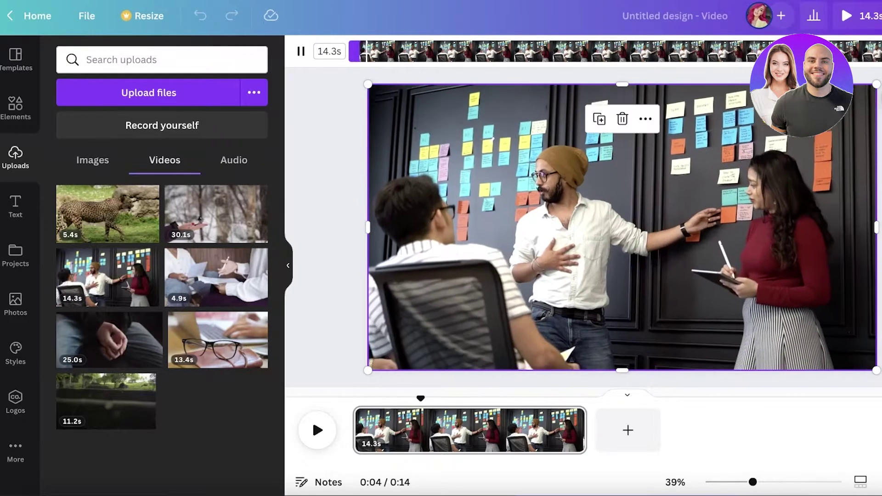
left_click(392, 113)
left_click(455, 53)
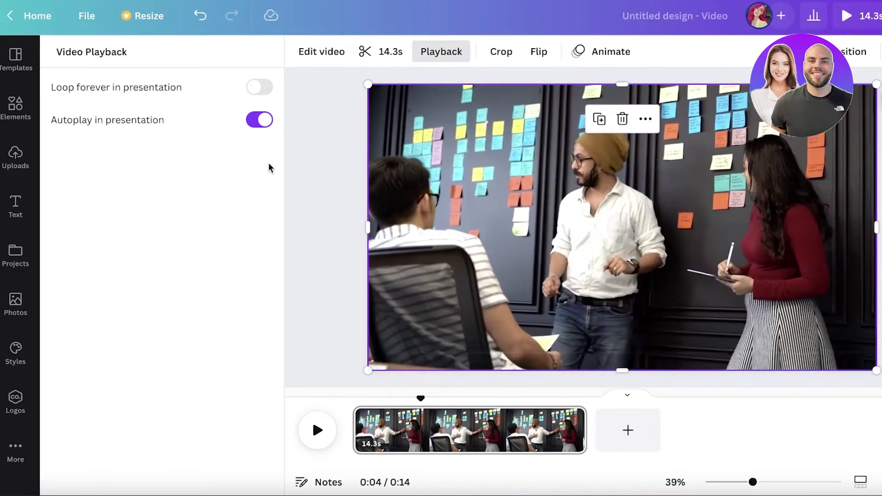
left_click(332, 109)
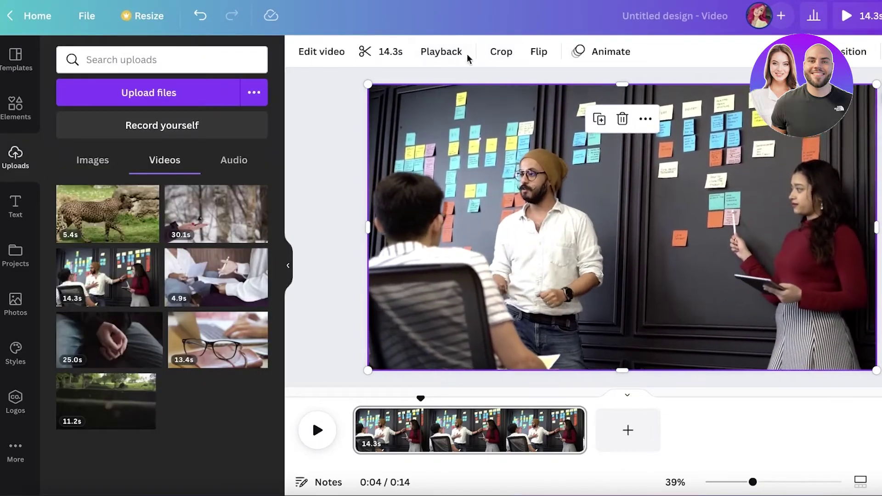
left_click(322, 60)
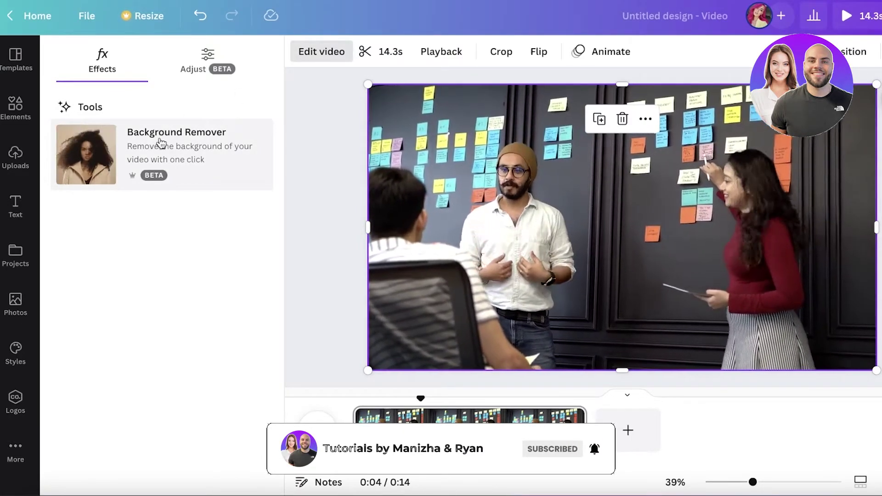
- Start Background Remover on the office video, then cancel it
left_click(160, 144)
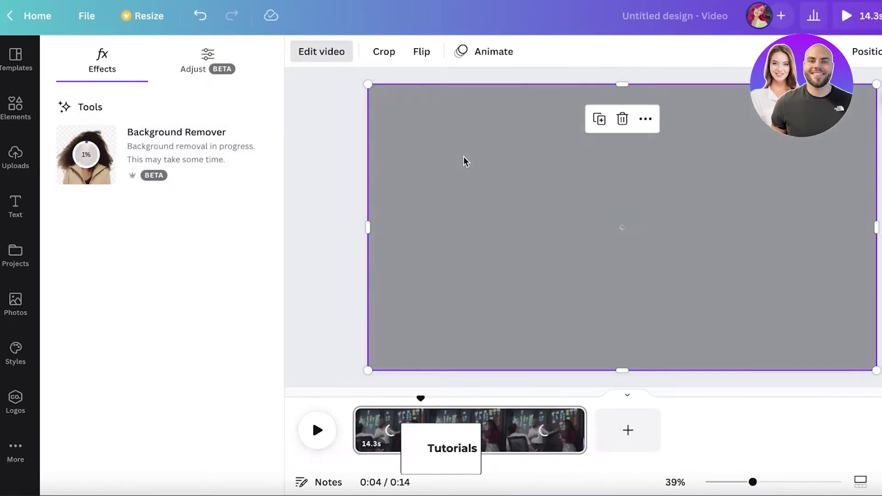
mouse_move(142, 148)
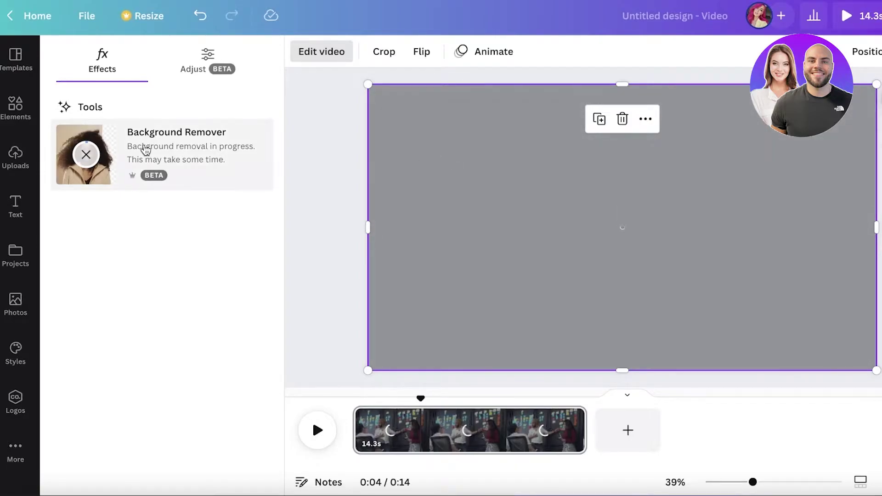
left_click(87, 155)
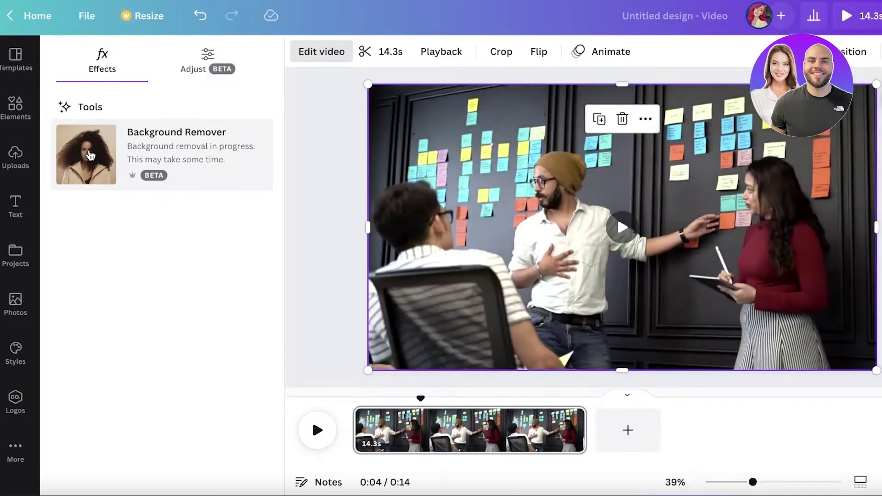
- Lower the office video's saturation to -7 in the adjustments, then deselect it
left_click(194, 73)
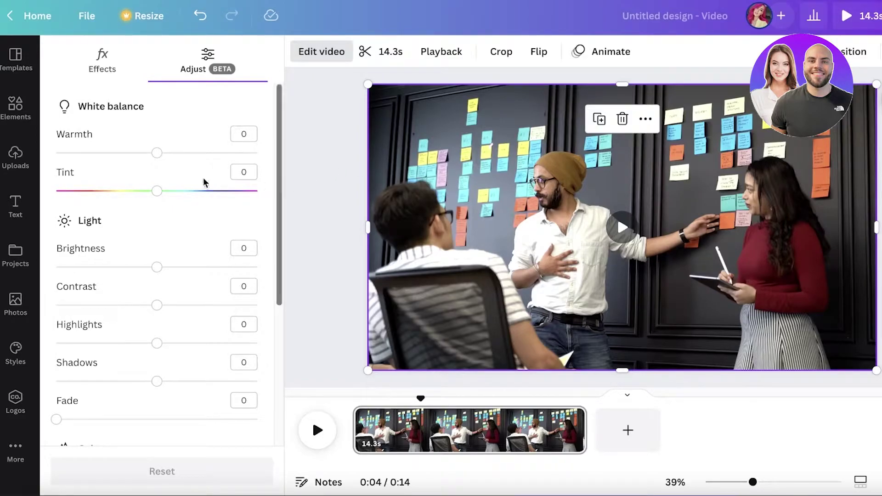
scroll(222, 177, "down", 3)
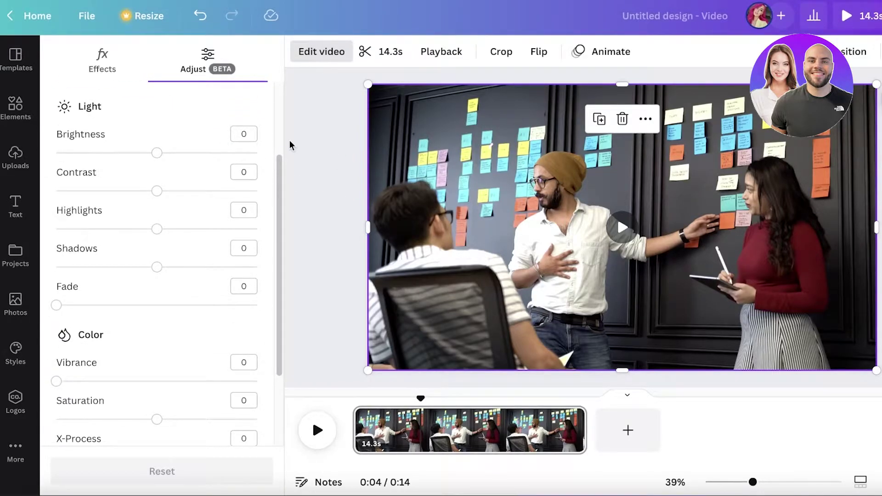
left_click(298, 117)
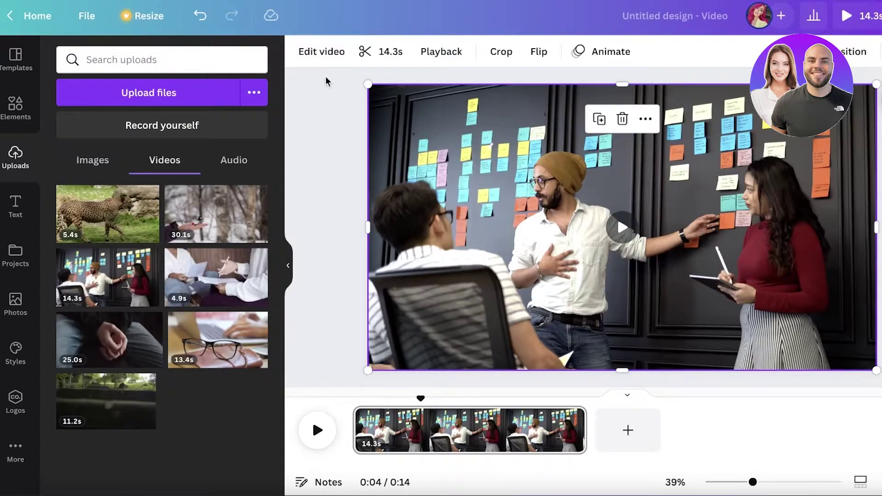
left_click(322, 52)
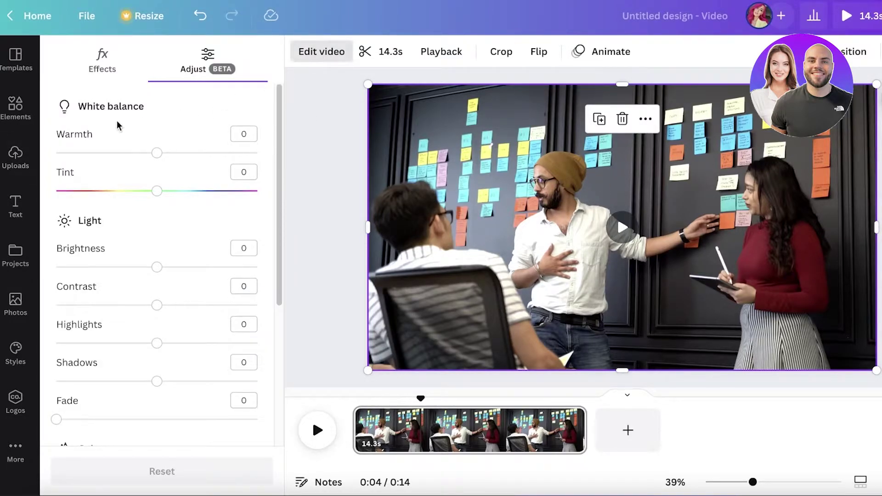
scroll(156, 154, "down", 5)
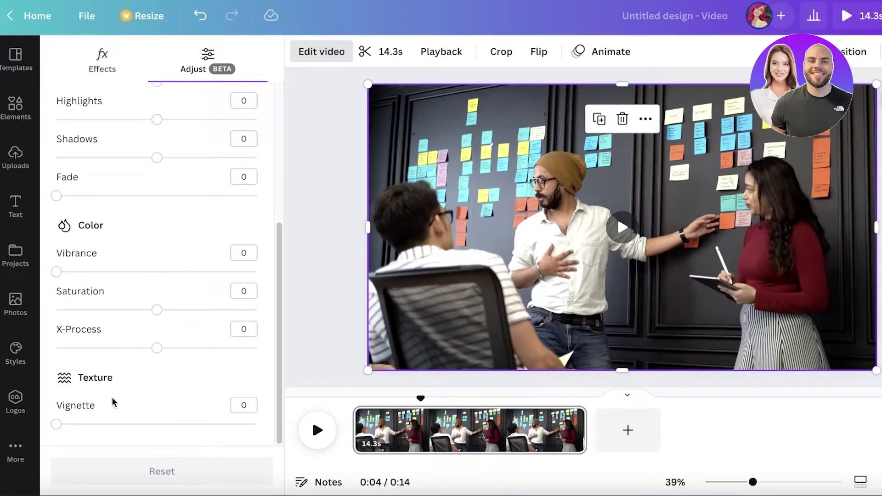
left_click(57, 424)
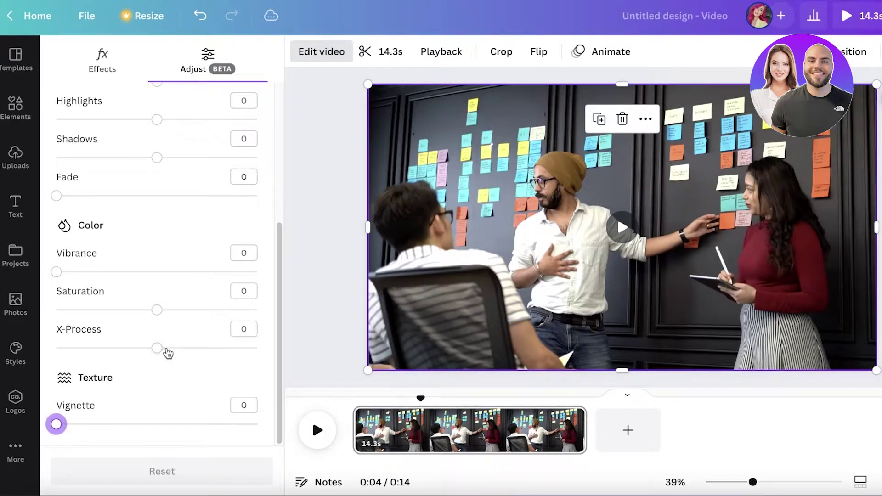
left_click_drag(168, 353, 157, 348)
left_click_drag(154, 313, 161, 314)
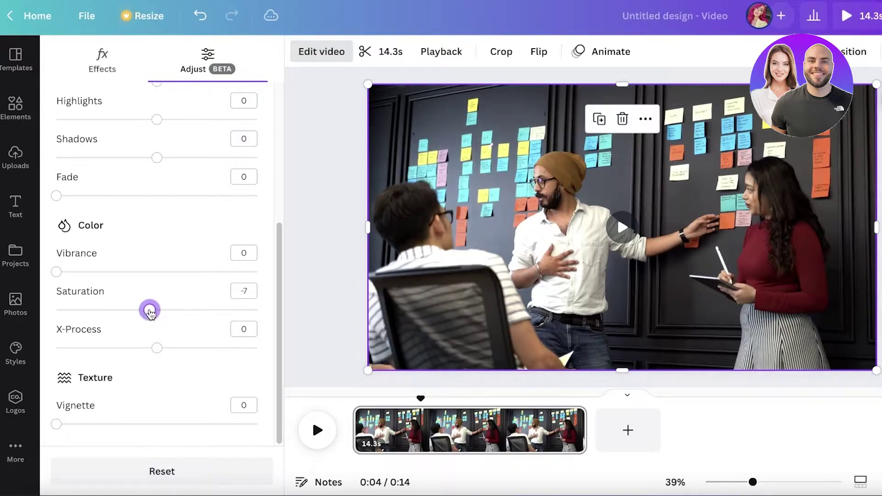
scroll(150, 299, "up", 3)
scroll(225, 116, "up", 2)
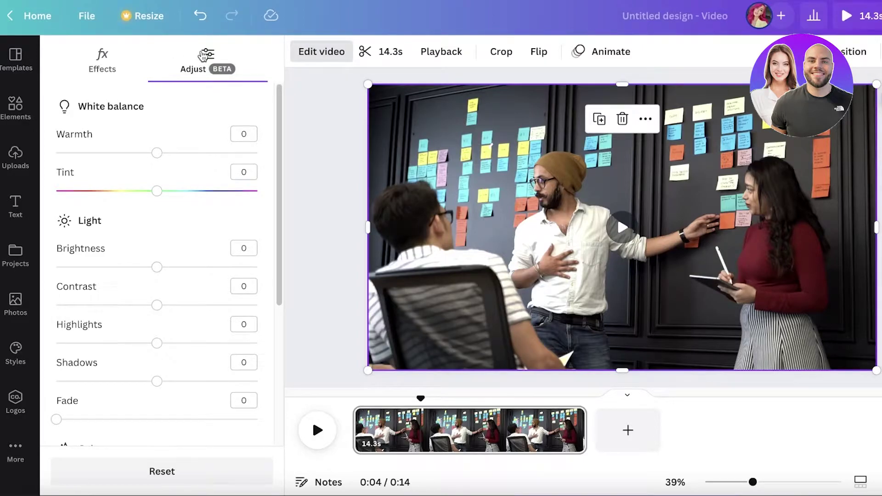
left_click(329, 174)
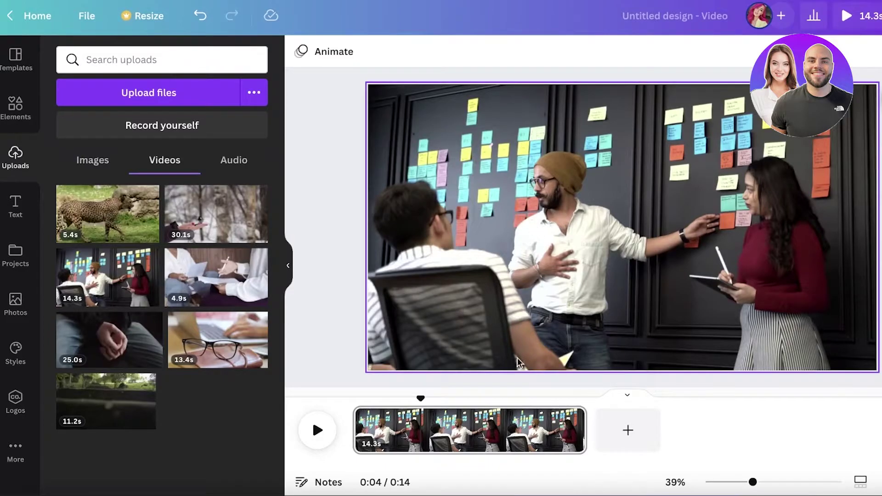
left_click(468, 429)
left_click_drag(468, 400, 441, 399)
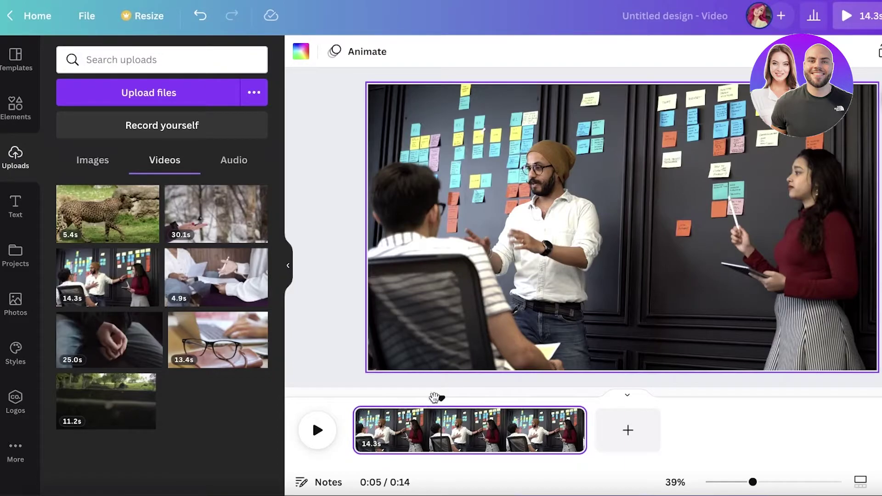
left_click_drag(456, 397, 354, 398)
left_click(318, 430)
left_click(317, 431)
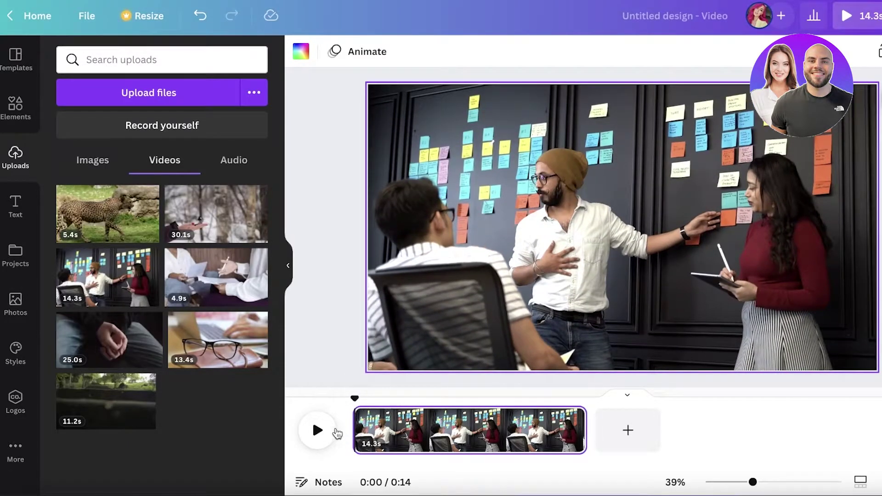
left_click(317, 432)
left_click(318, 436)
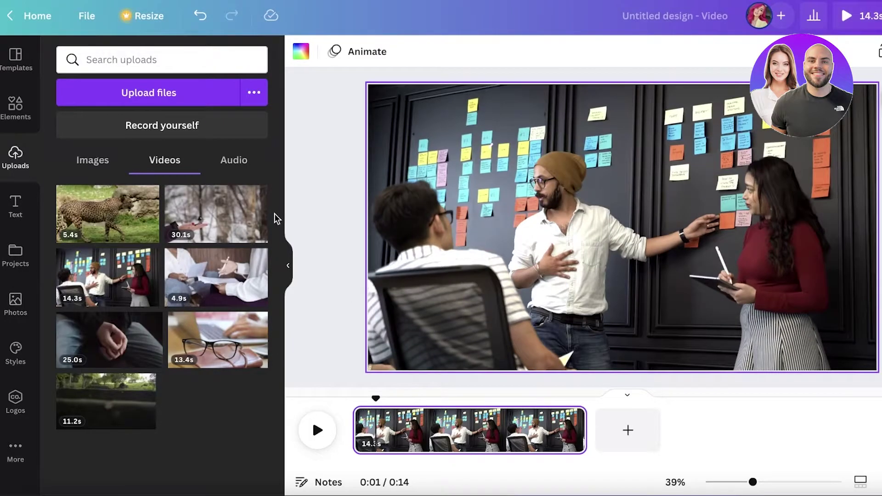
- Place and resize the 30.1s bird video over the meeting clip, then delete it
left_click_drag(257, 216, 674, 270)
left_click_drag(692, 238, 636, 244)
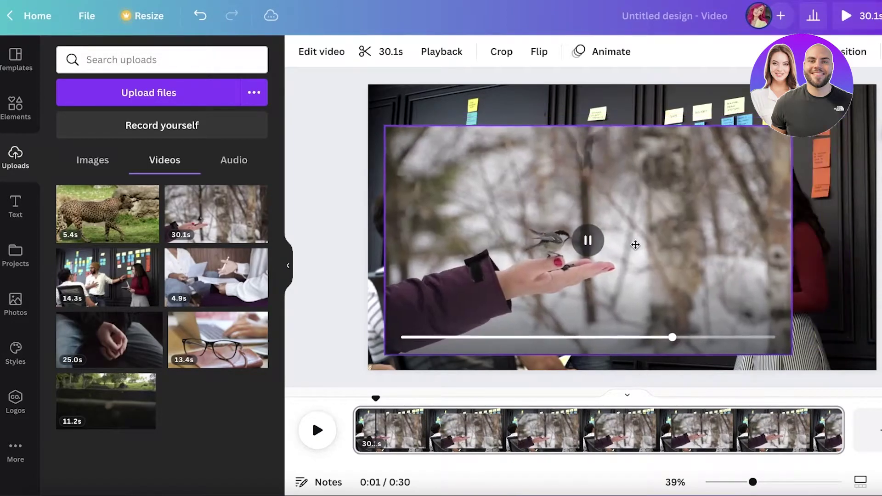
left_click_drag(792, 354, 575, 232)
left_click_drag(515, 178, 790, 144)
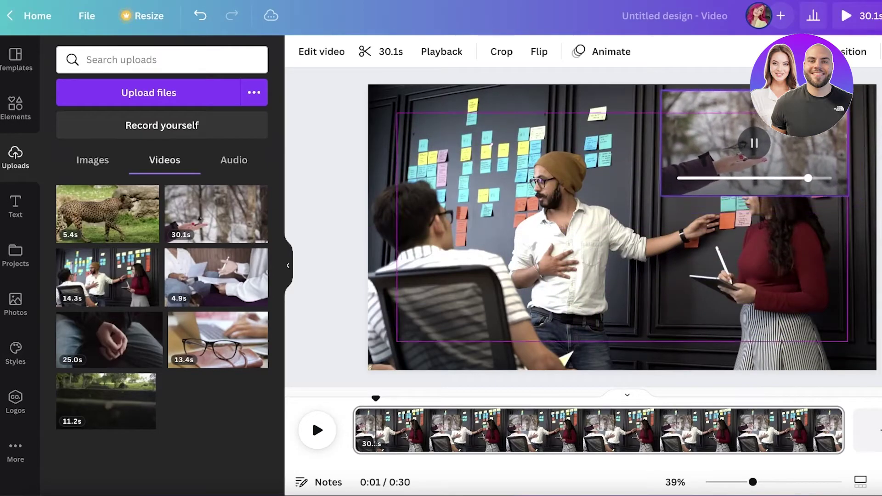
left_click_drag(706, 153, 422, 321)
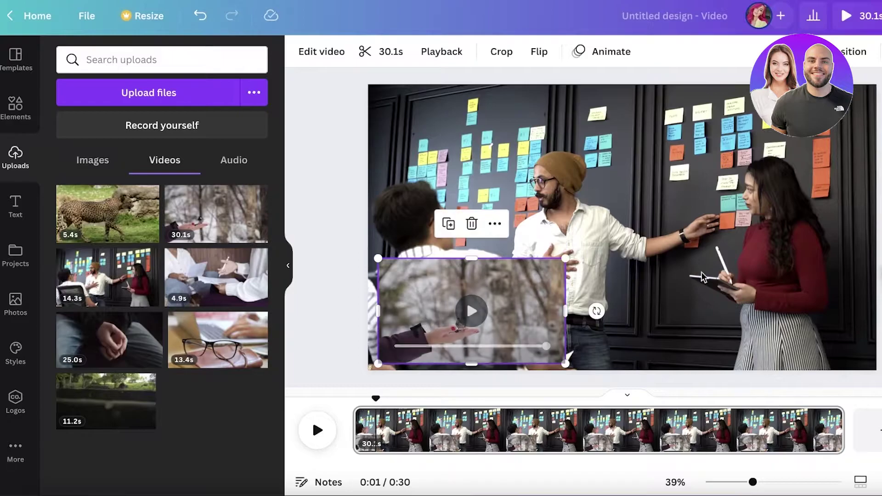
key("Delete")
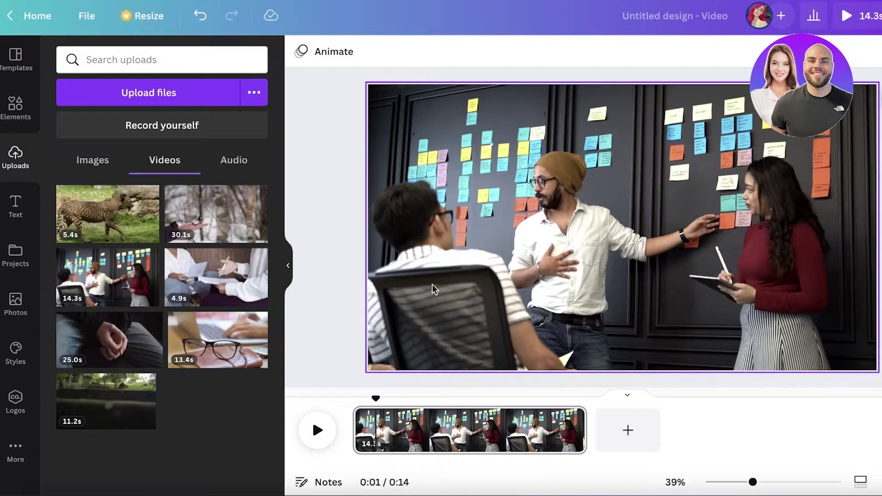
- Split the meeting clip's page at the 1.4s playback position
left_click_drag(373, 400, 376, 400)
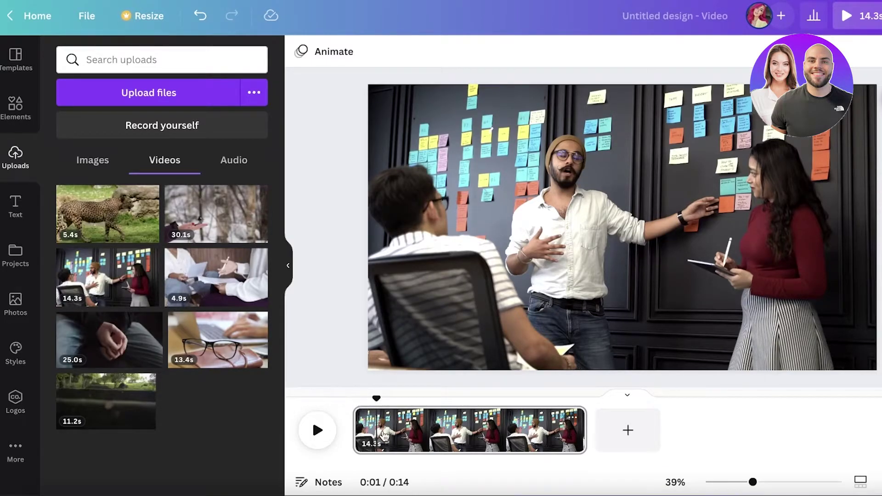
left_click(572, 420)
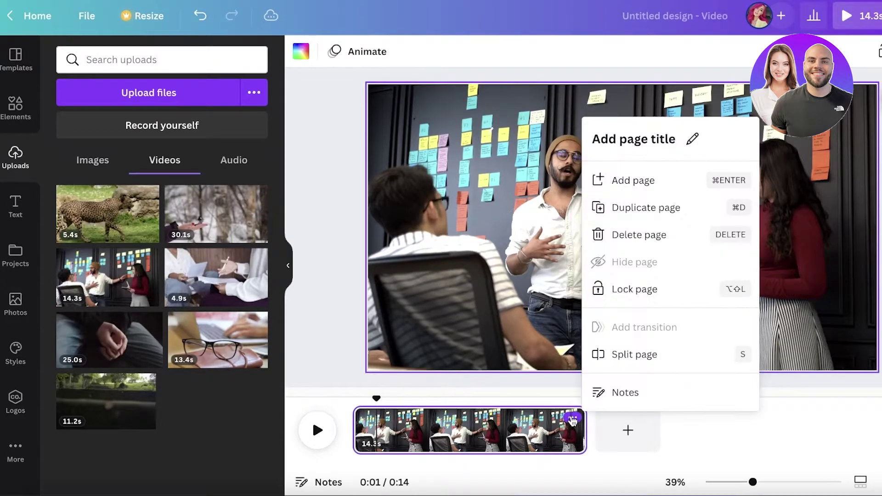
left_click(608, 355)
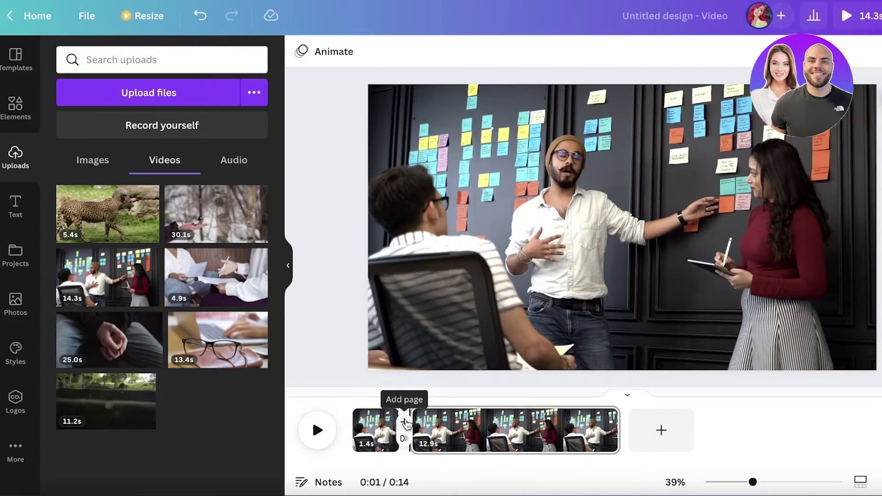
- Insert a page between the parts with the glasses video, full-frame and trimmed to 1.4s
left_click(405, 423)
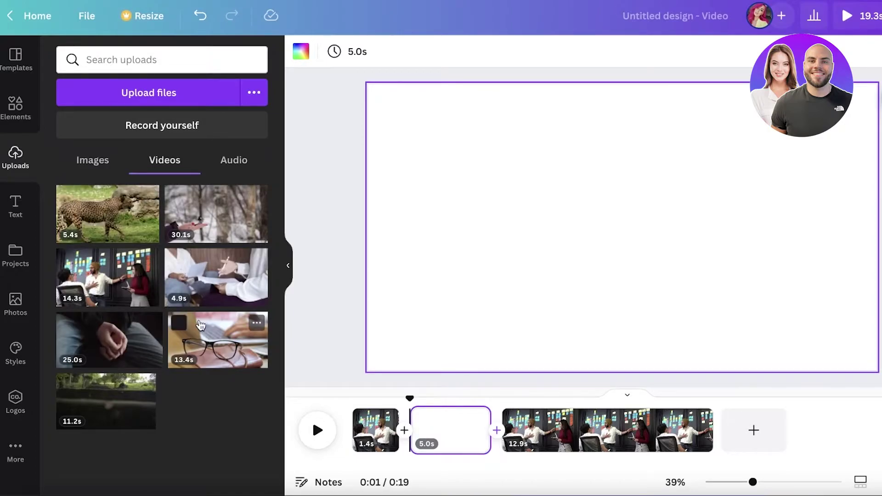
left_click(216, 340)
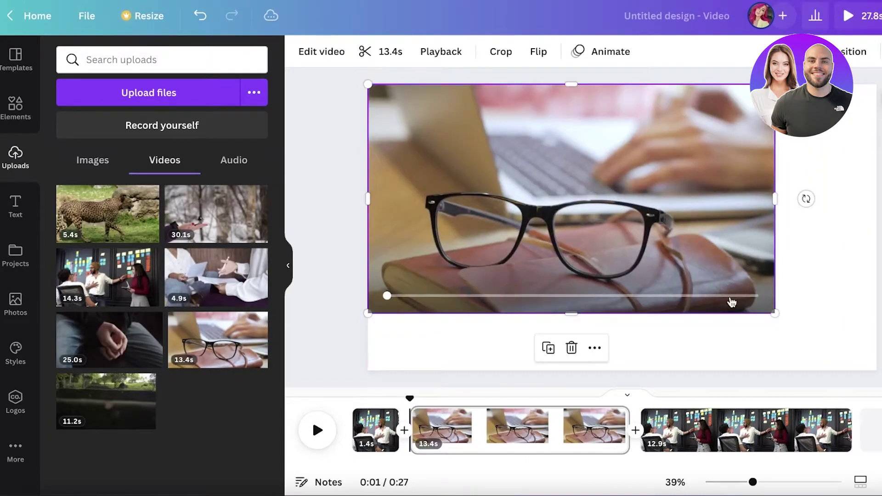
left_click_drag(775, 314, 877, 372)
left_click(396, 52)
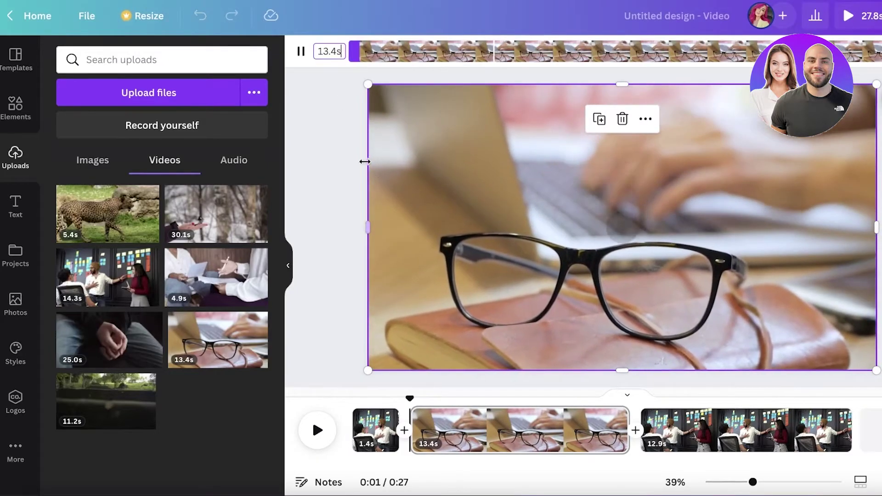
left_click_drag(875, 51, 429, 51)
- Exit trimming, preview the 15.8s sequence from 0:00, pause, then show the Elements library
key("Escape")
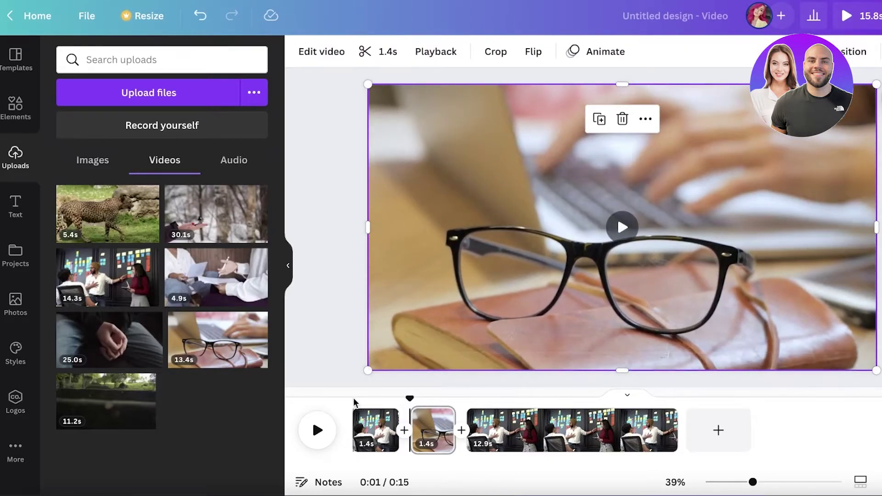
left_click_drag(407, 400, 362, 398)
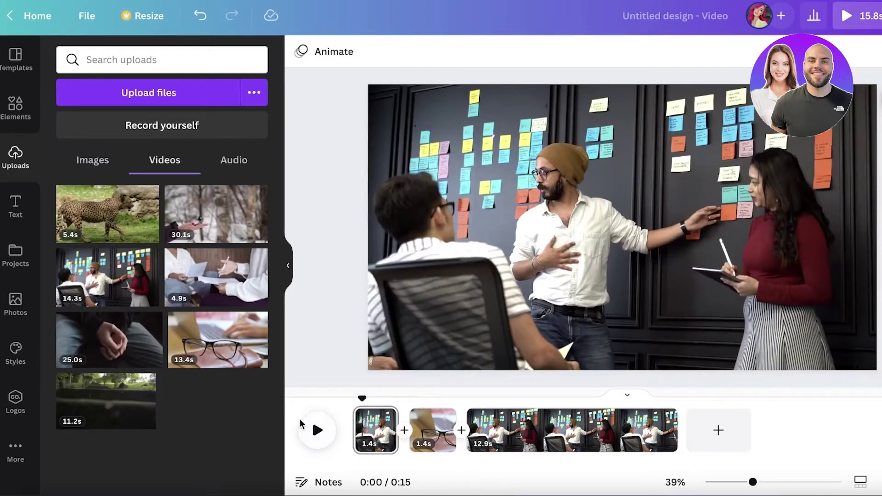
left_click(308, 427)
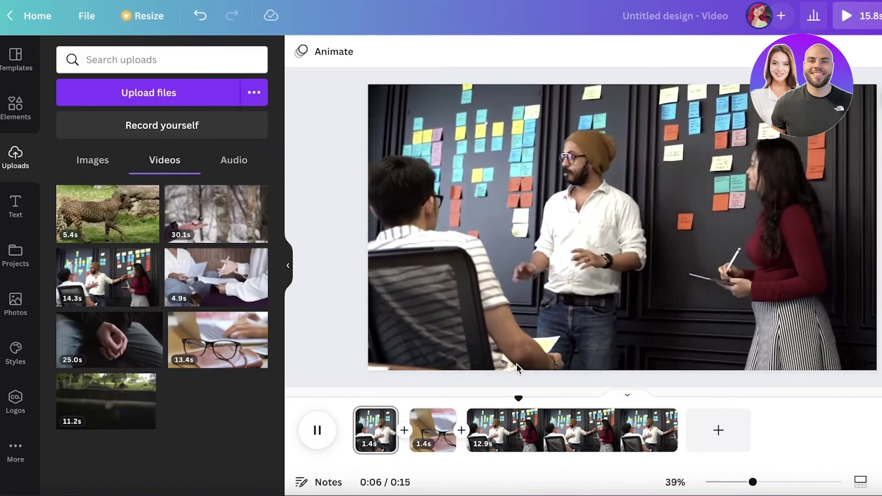
mouse_move(438, 416)
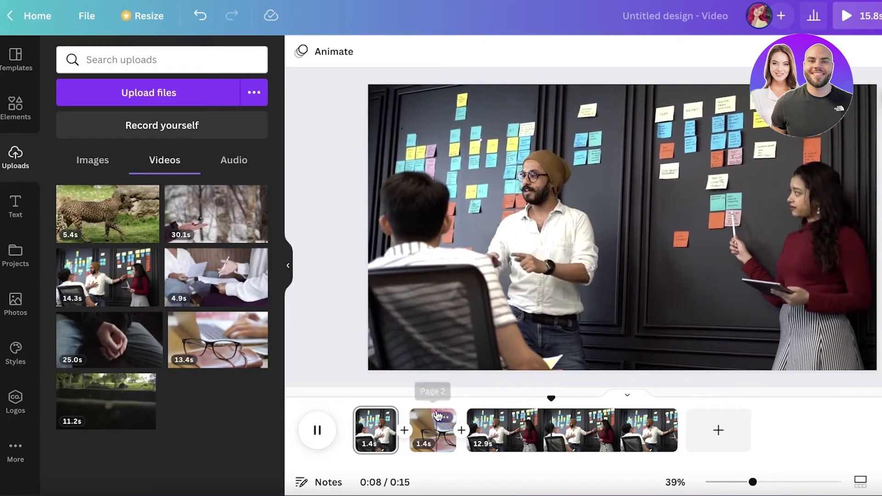
left_click(319, 430)
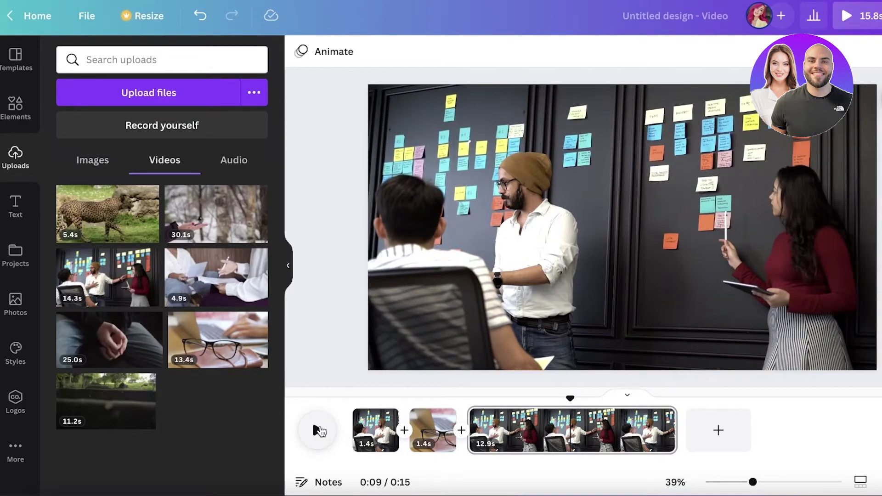
left_click(25, 121)
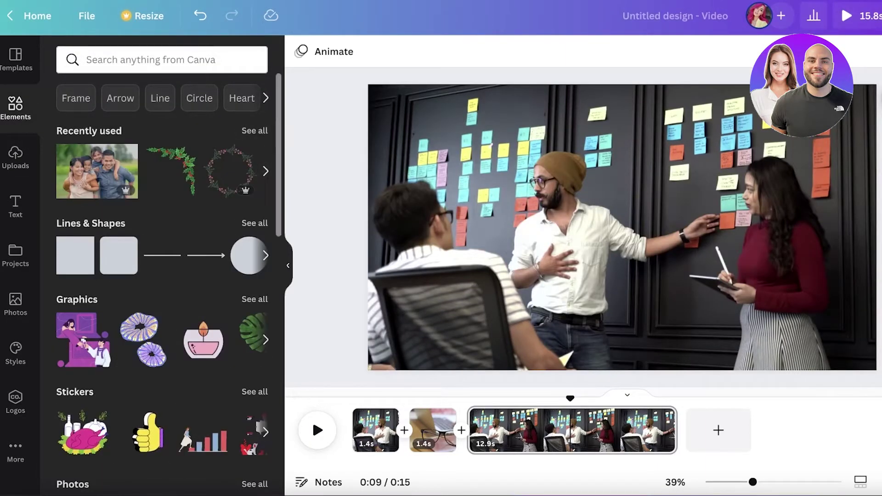
- Show the Text panel and return playback to the start of the video
left_click(26, 199)
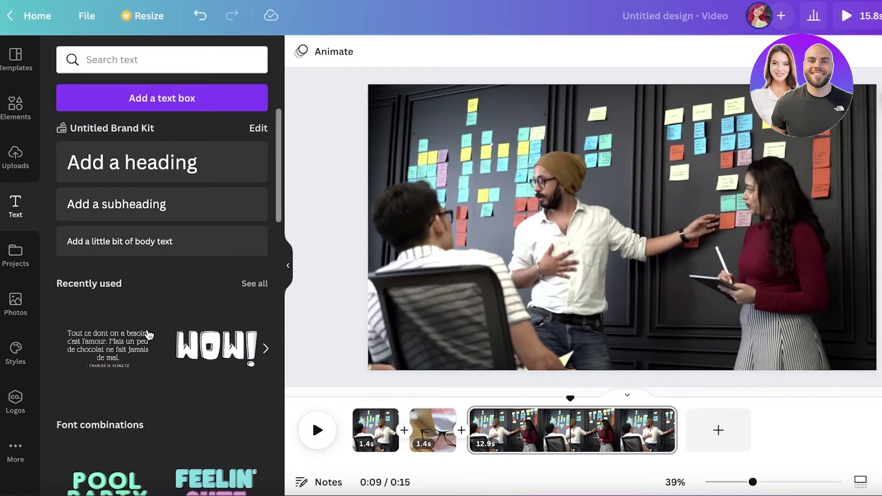
scroll(197, 207, "down", 6)
scroll(177, 340, "down", 5)
scroll(177, 340, "down", 4)
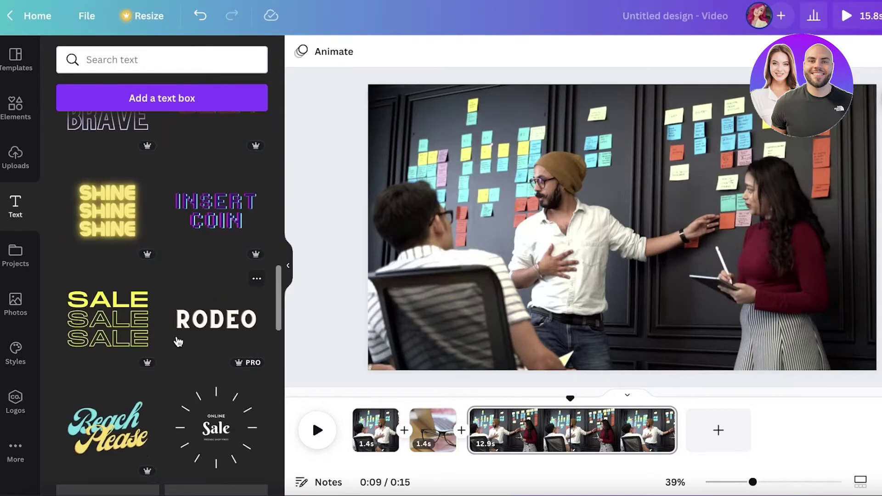
scroll(179, 342, "up", 15)
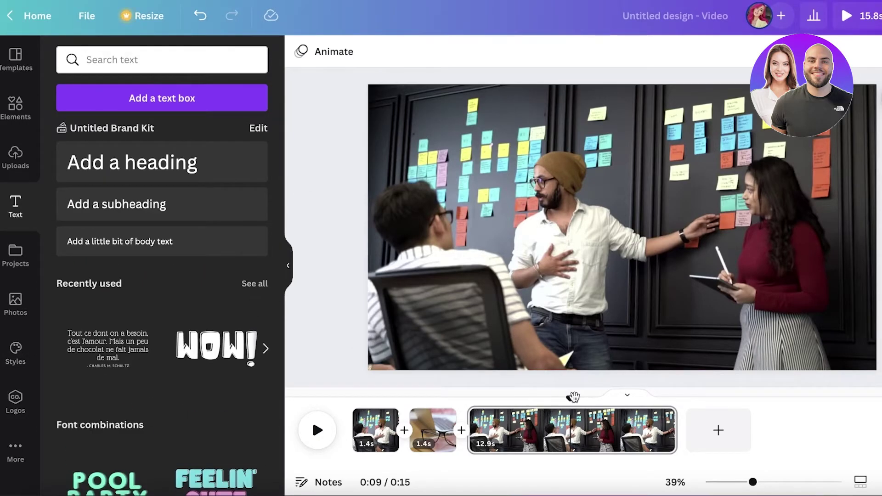
left_click_drag(571, 398, 352, 398)
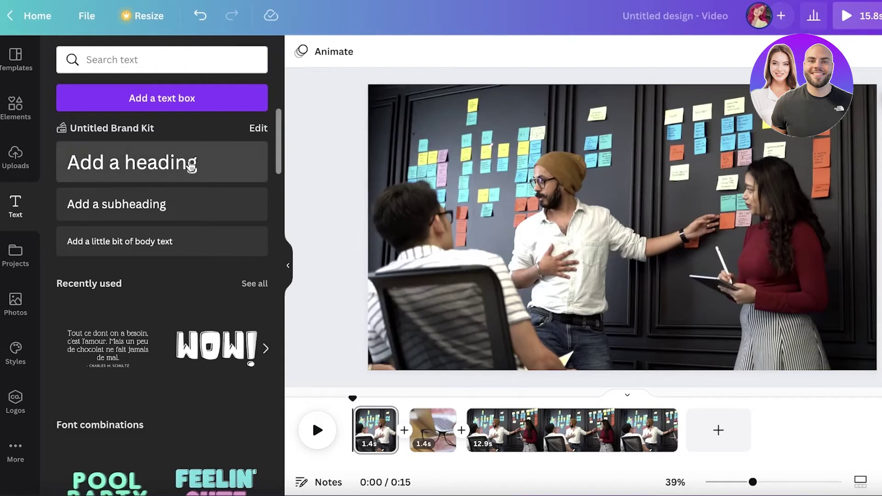
scroll(134, 345, "down", 10)
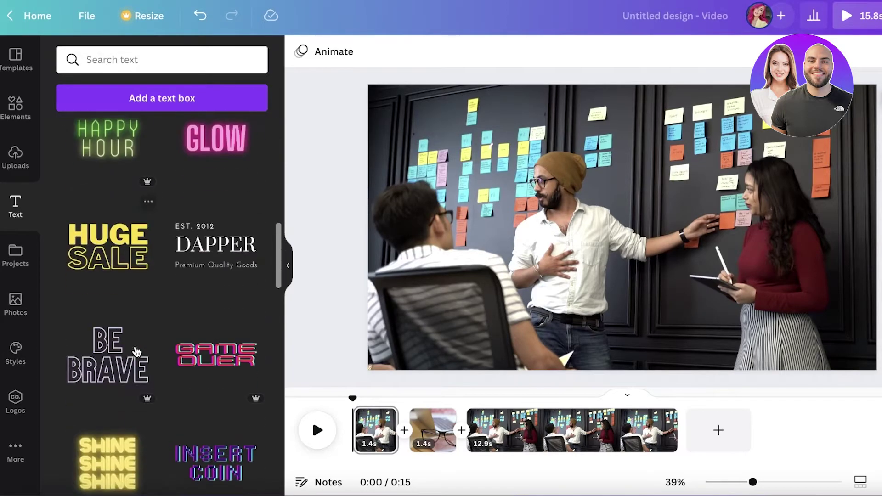
scroll(135, 347, "up", 3)
scroll(192, 341, "up", 7)
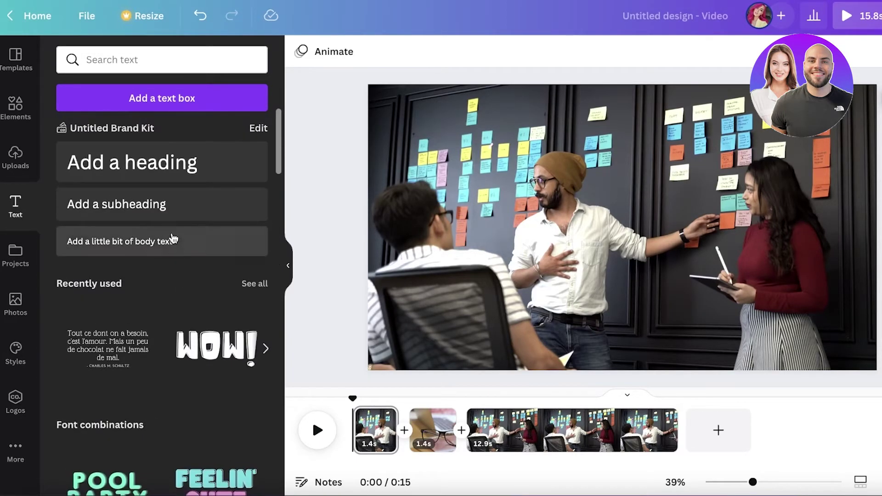
- Add a heading reading 'Key points' and set its font to Cy Grotesk Key Demi
left_click(174, 164)
type("Key points")
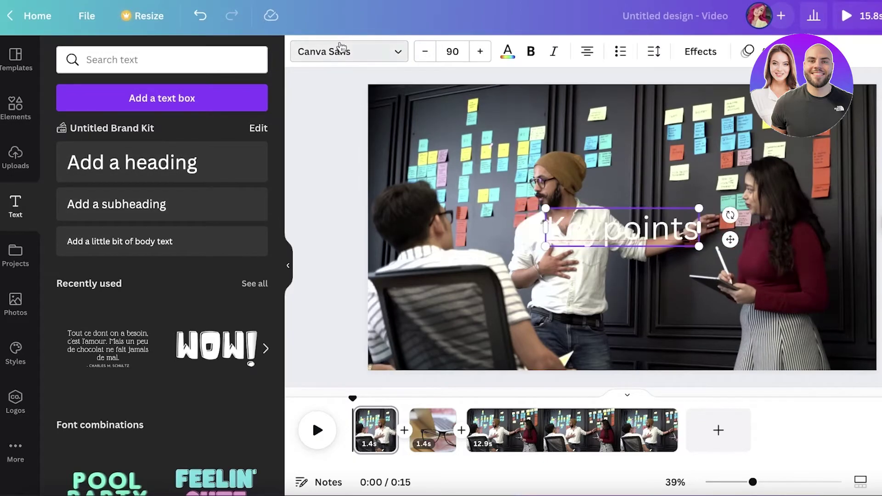
left_click(339, 51)
left_click(110, 185)
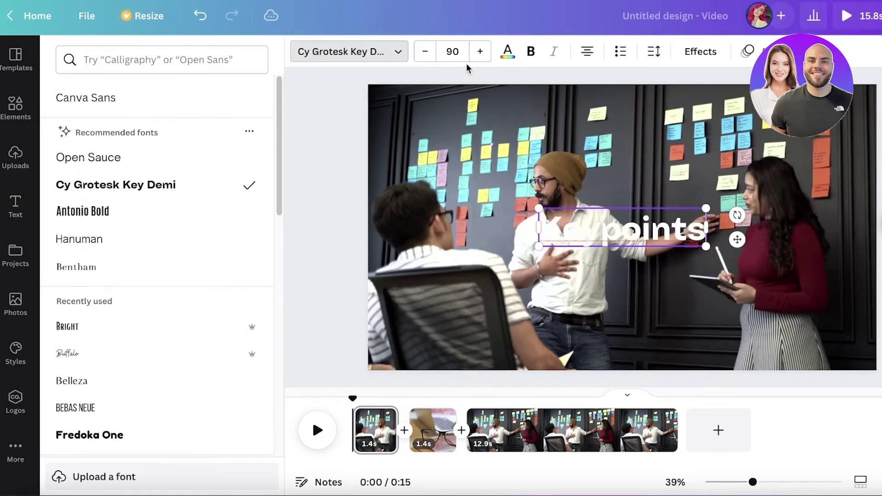
left_click(717, 51)
- Give the Keypoints heading a slightly translucent light teal background box
left_click(248, 299)
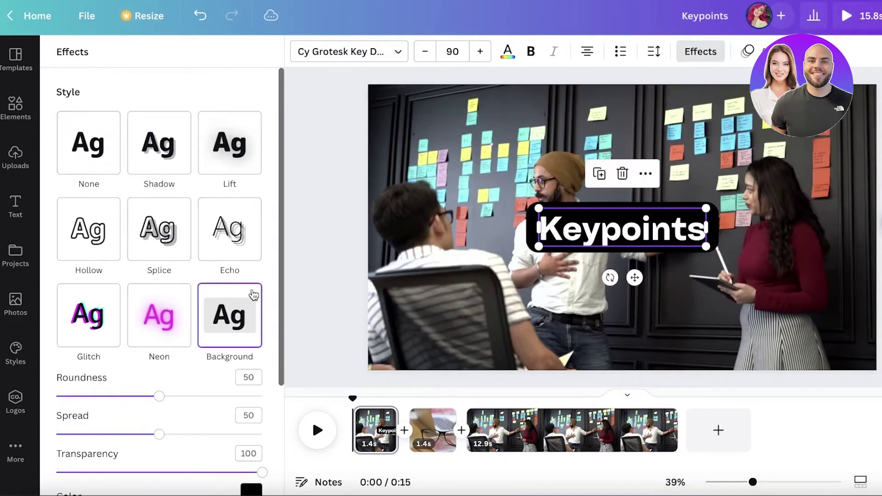
scroll(147, 368, "down", 2)
left_click_drag(154, 321, 57, 321)
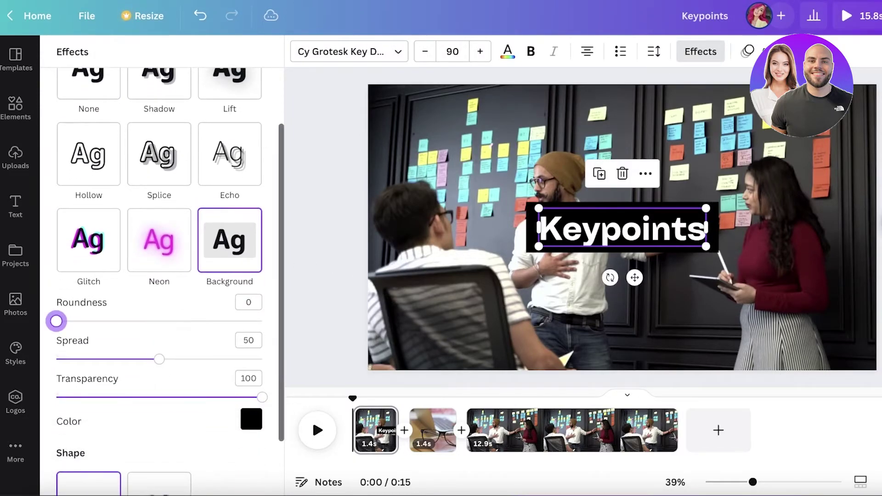
scroll(138, 449, "down", 2)
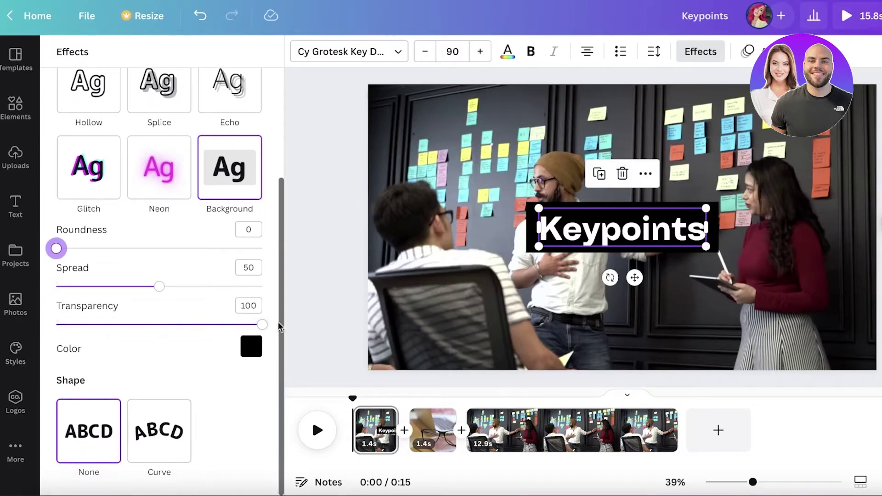
mouse_move(262, 325)
left_mouse_down()
mouse_move(176, 331)
mouse_move(247, 332)
left_mouse_up()
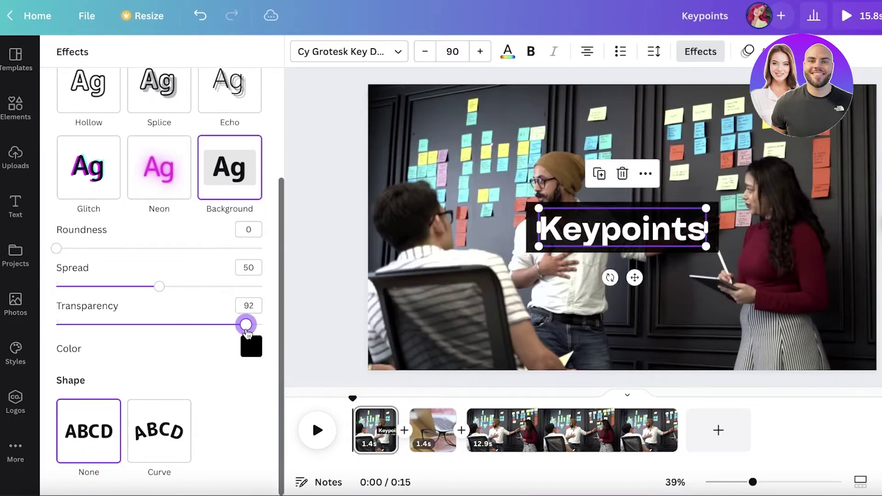
left_click(251, 347)
scroll(138, 294, "down", 2)
left_click(143, 287)
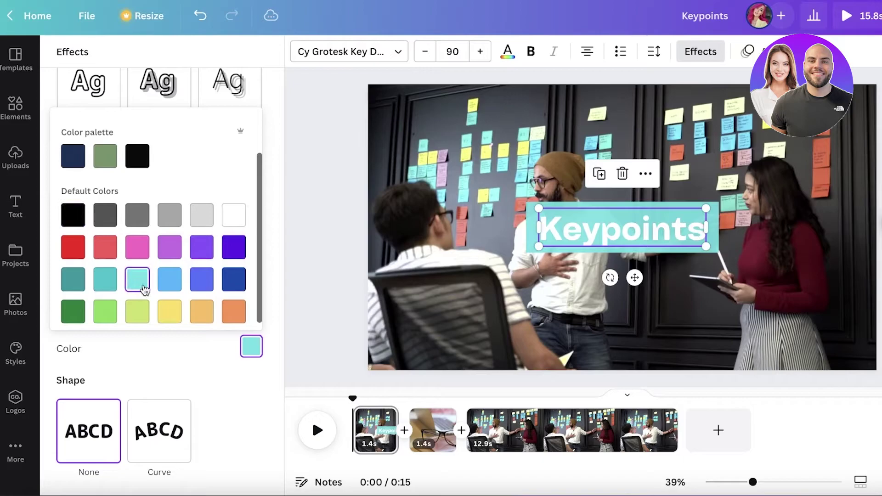
- Try yellow-green and dark green text, keep it white, and move the caption lower-left
left_click(507, 52)
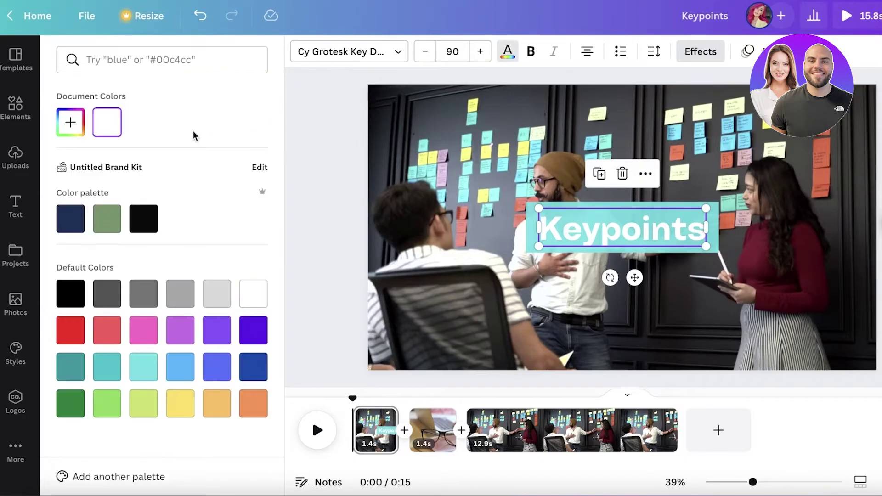
left_click(144, 398)
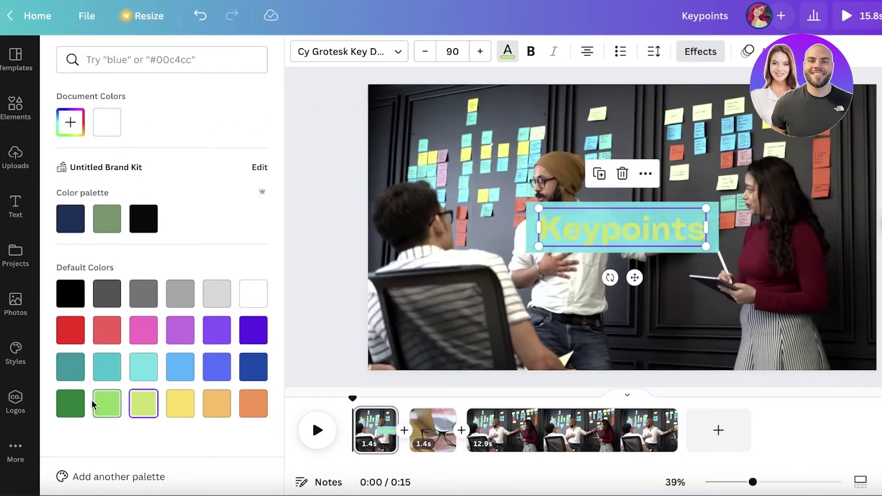
left_click(69, 404)
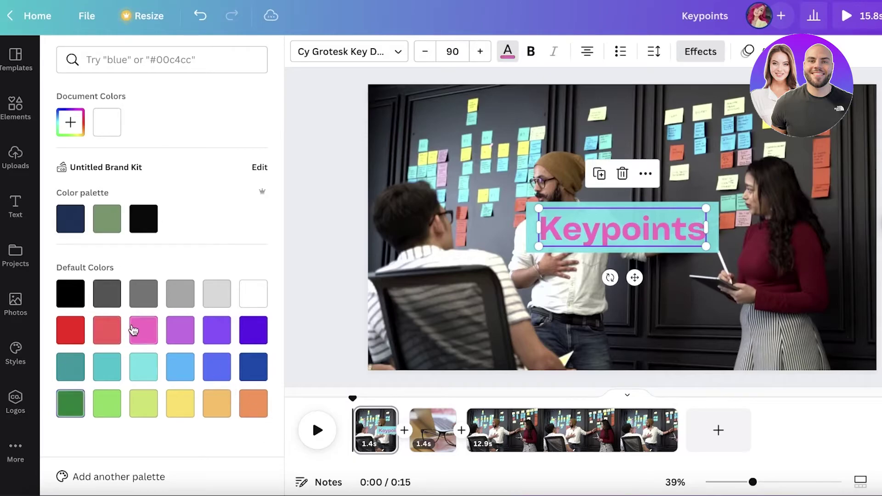
left_click(765, 154)
left_click(669, 229)
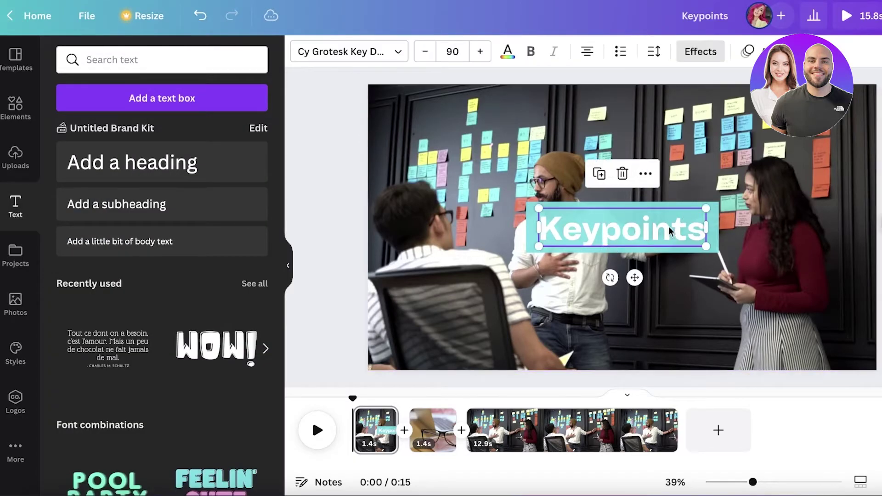
left_click_drag(670, 229, 458, 336)
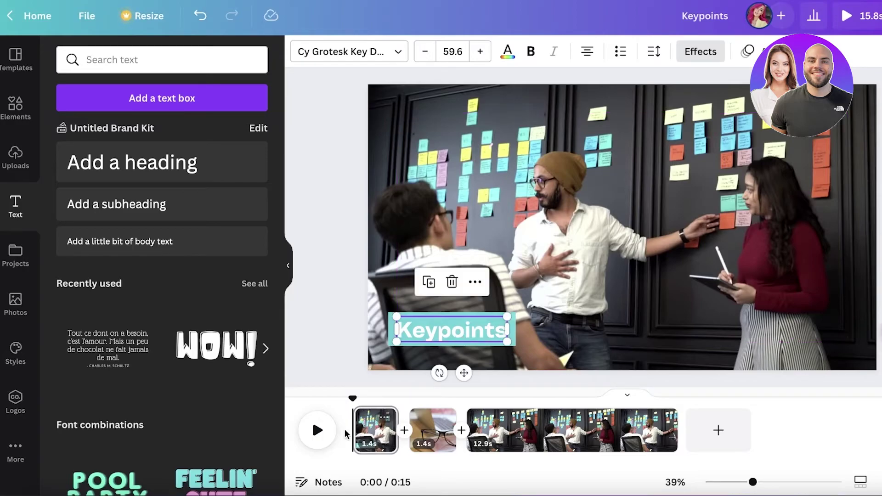
left_click(317, 430)
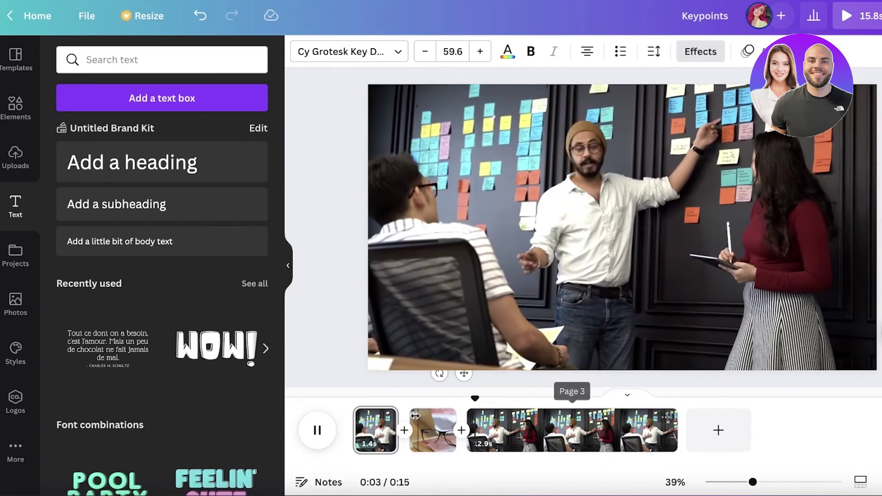
left_click(533, 361)
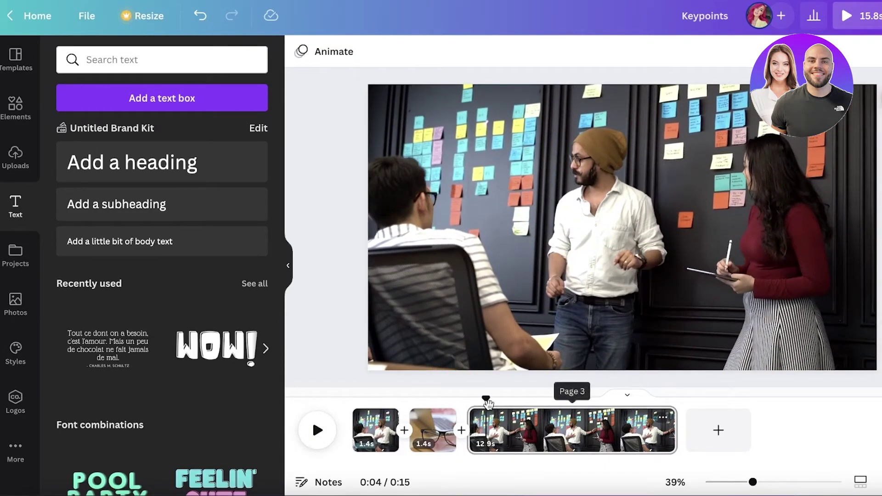
left_click_drag(380, 400, 352, 399)
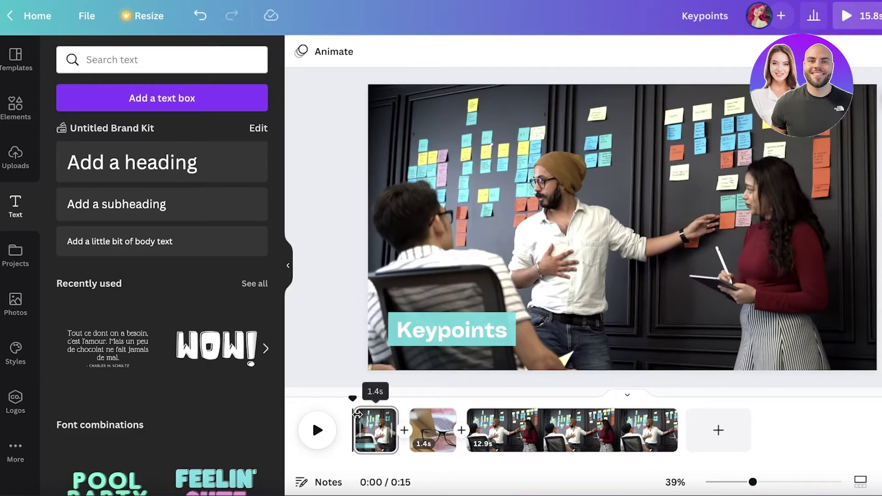
left_click(317, 430)
left_click(318, 430)
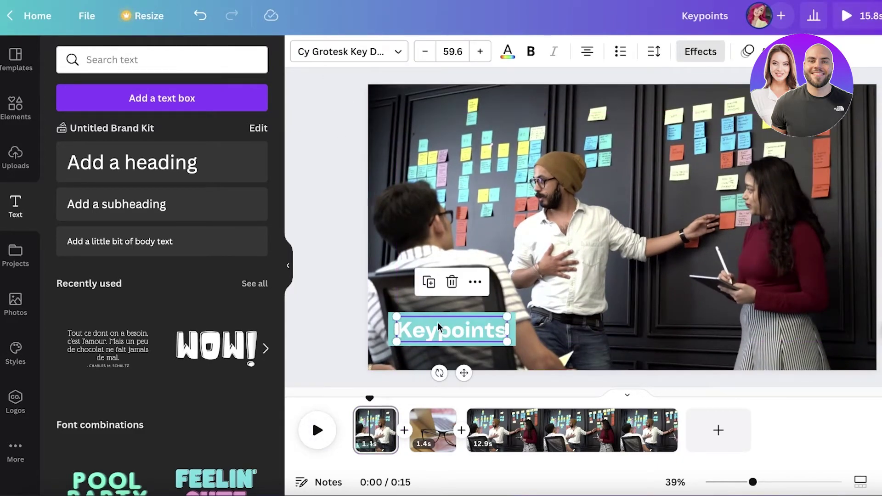
left_click(490, 327)
- Apply the Pan text animation to the Keypoints caption and preview it
left_click(753, 51)
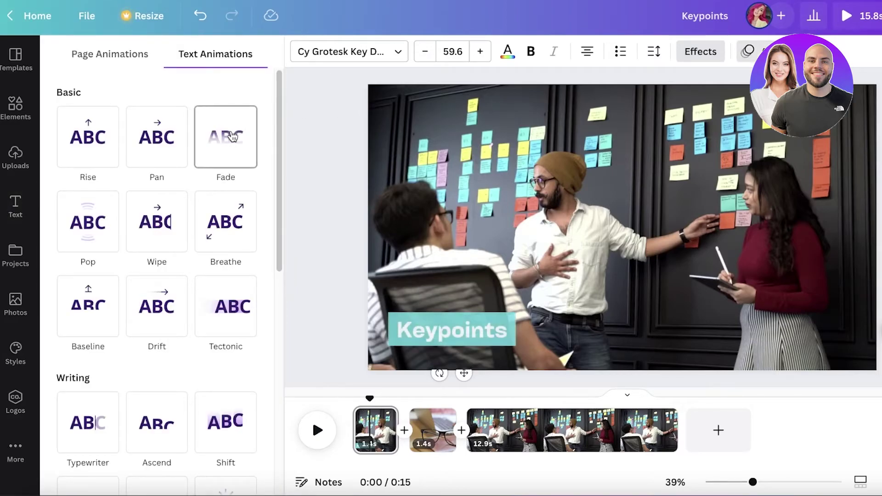
left_click(175, 145)
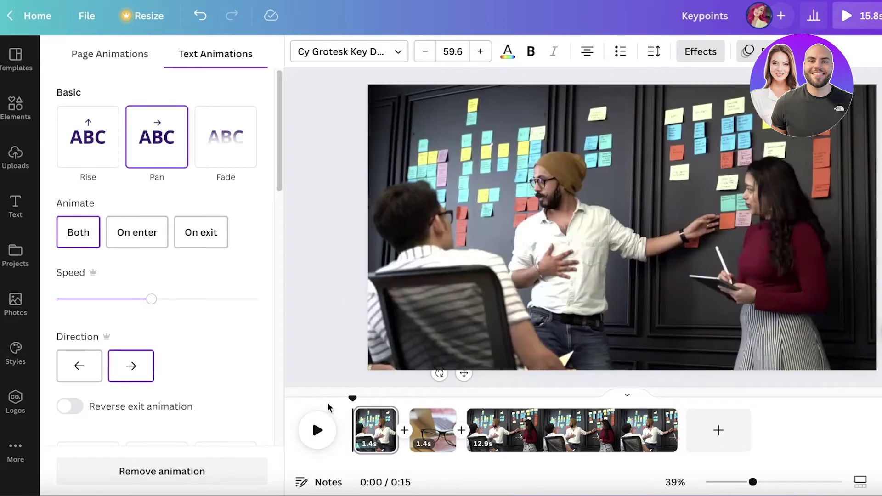
left_click(305, 429)
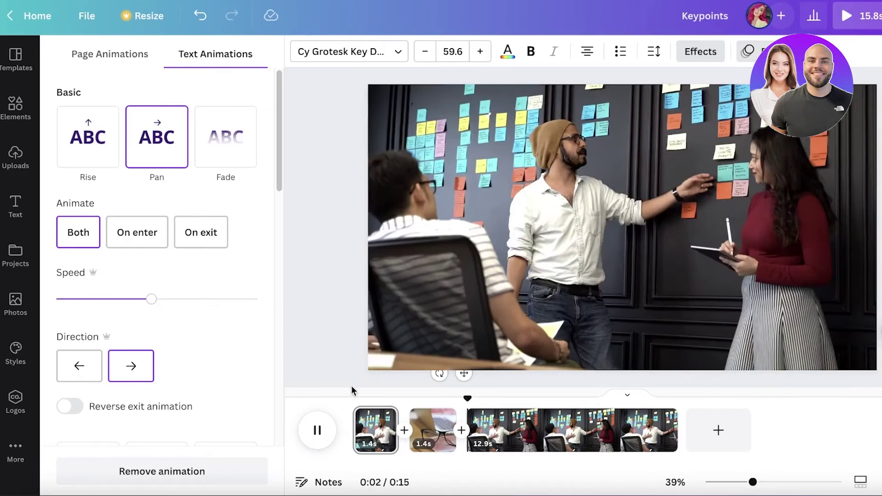
left_click(317, 430)
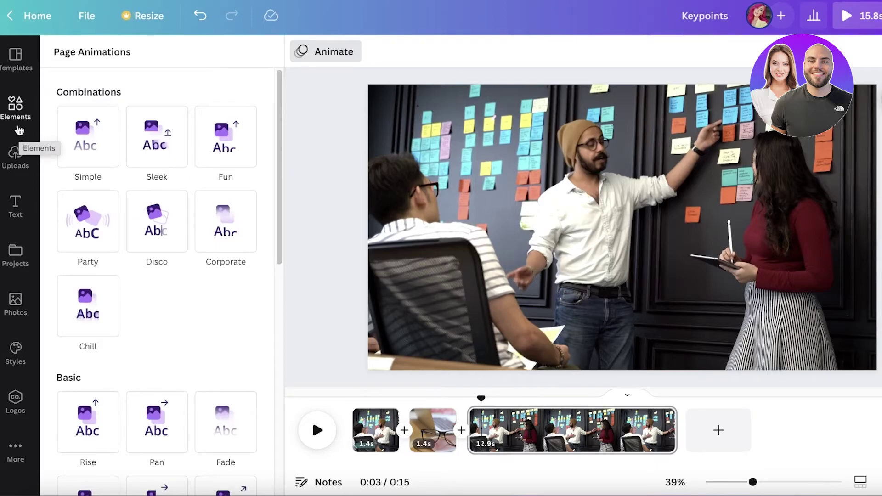
- Apply the Simple page animation to the 12.9s clip and return to Templates
left_click(83, 151)
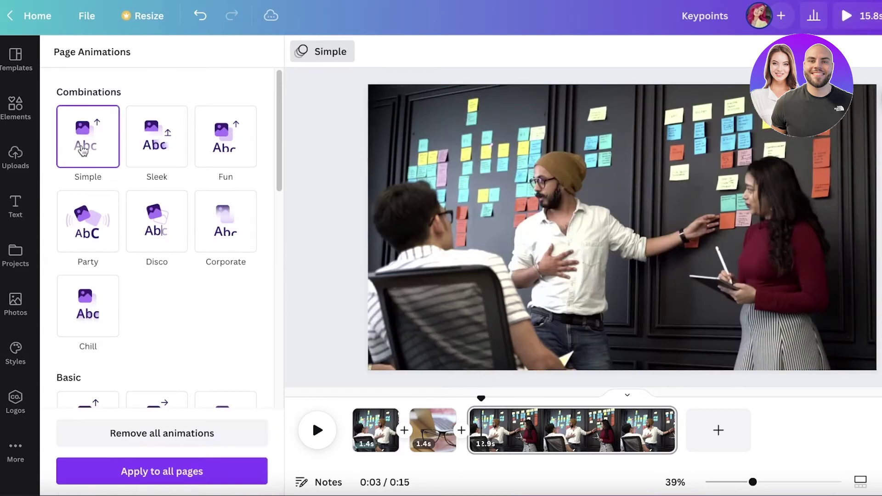
left_click(17, 64)
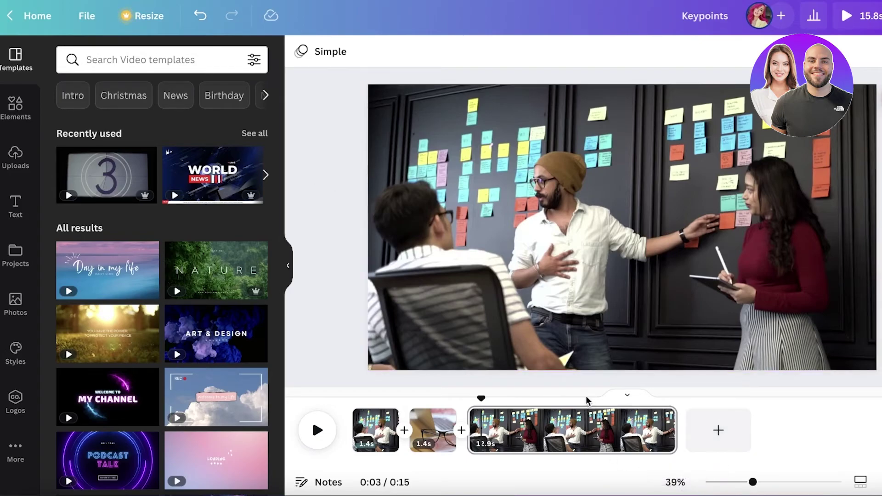
- Add a blank page at the end and search templates for 'outro'
left_click(719, 431)
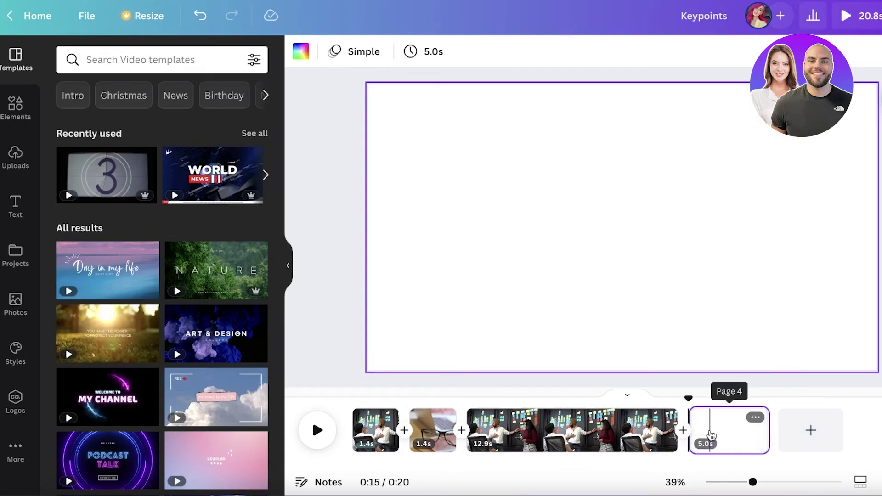
left_click(12, 91)
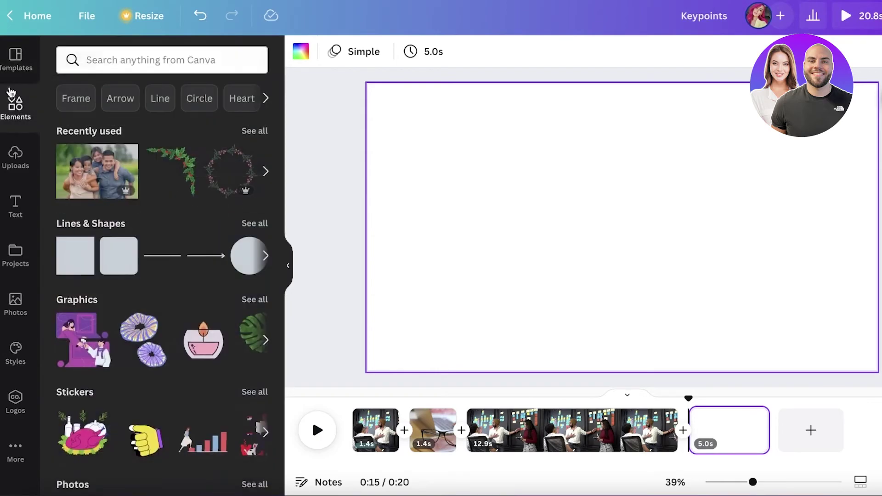
left_click(15, 62)
left_click(153, 57)
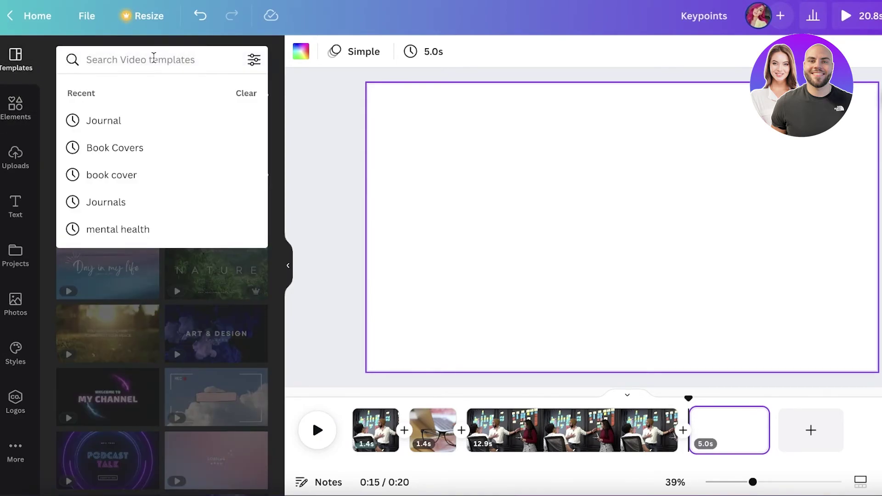
type("outro")
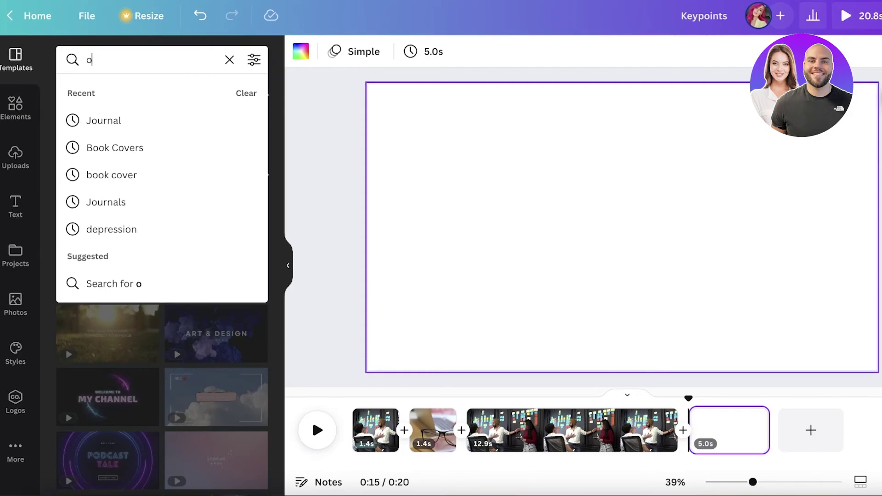
- Fill the new page with the neon 'Welcome to my channel' YouTube Outros template
left_click(108, 119)
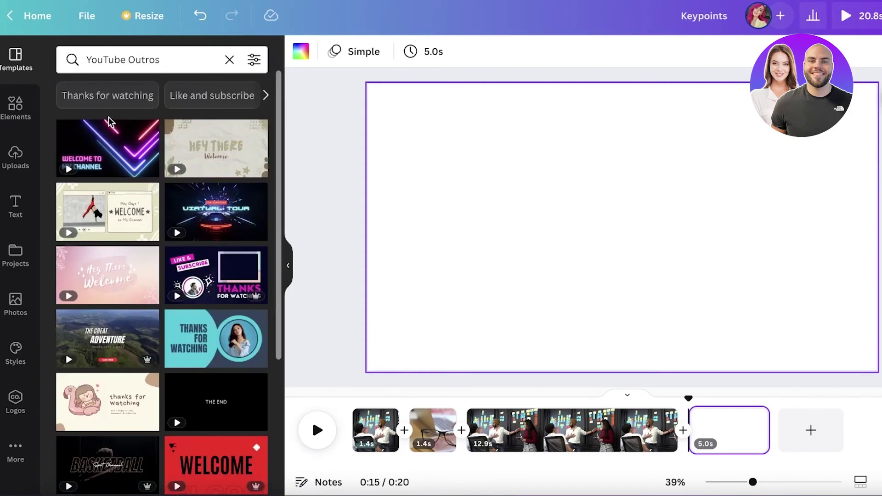
left_click(108, 137)
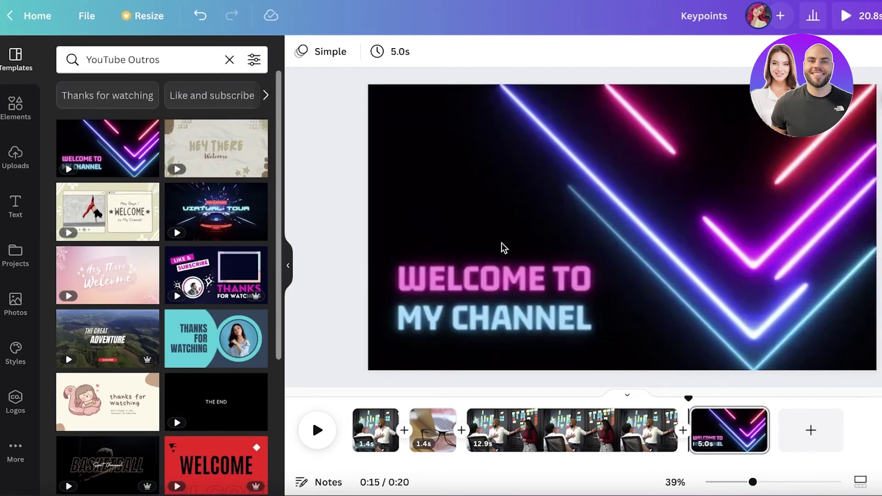
scroll(71, 354, "down", 10)
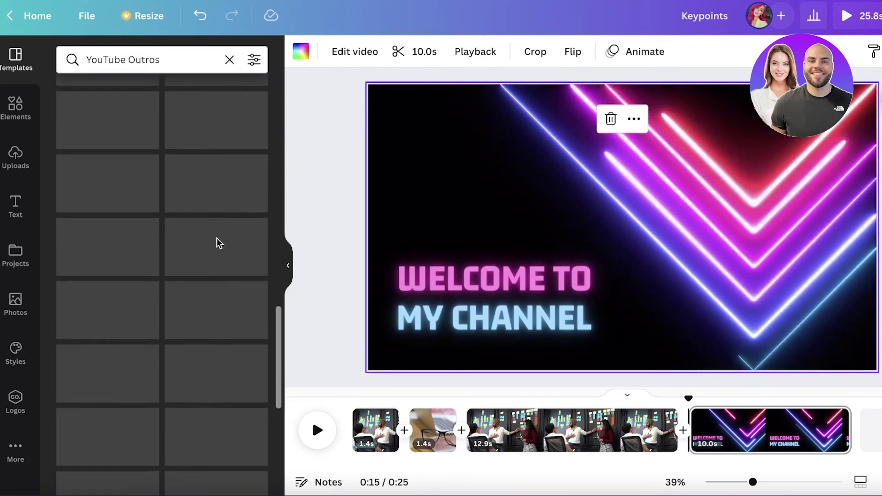
scroll(216, 238, "up", 10)
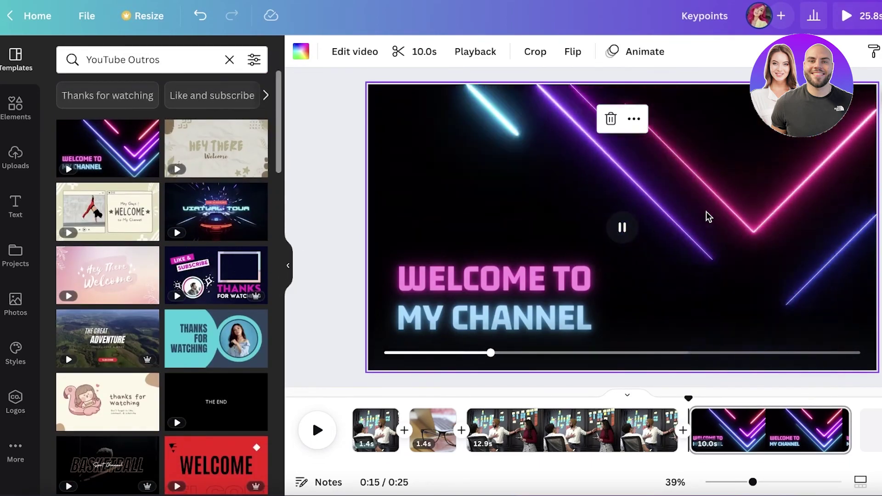
left_click(542, 279)
left_click(788, 181)
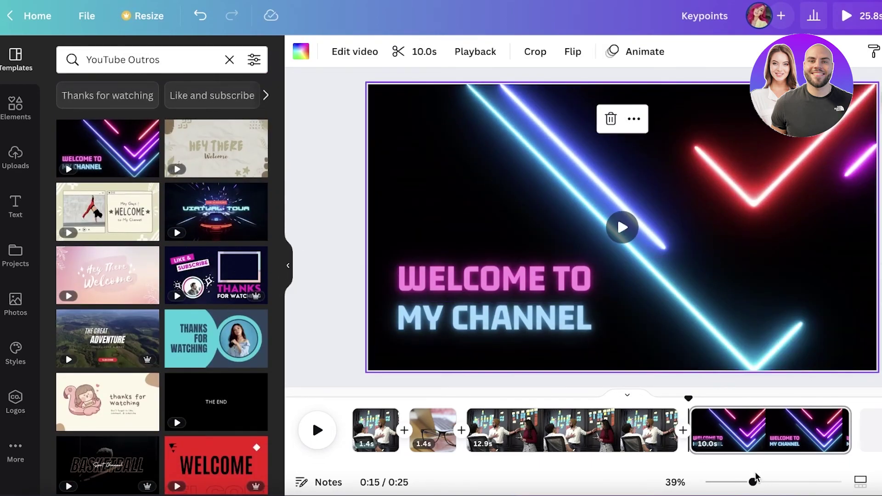
left_click(722, 427)
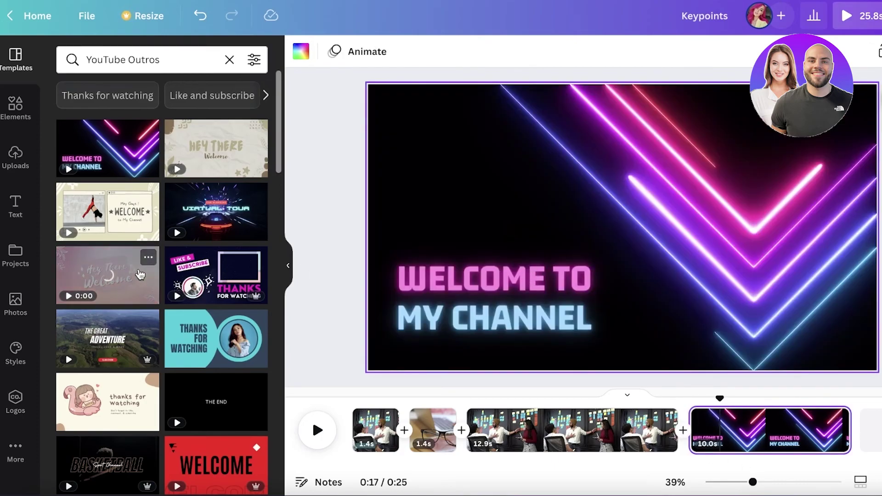
- Swap the final page to the 5.7s 'Like & Subscribe / Thanks for watching' outro template
left_click(142, 273)
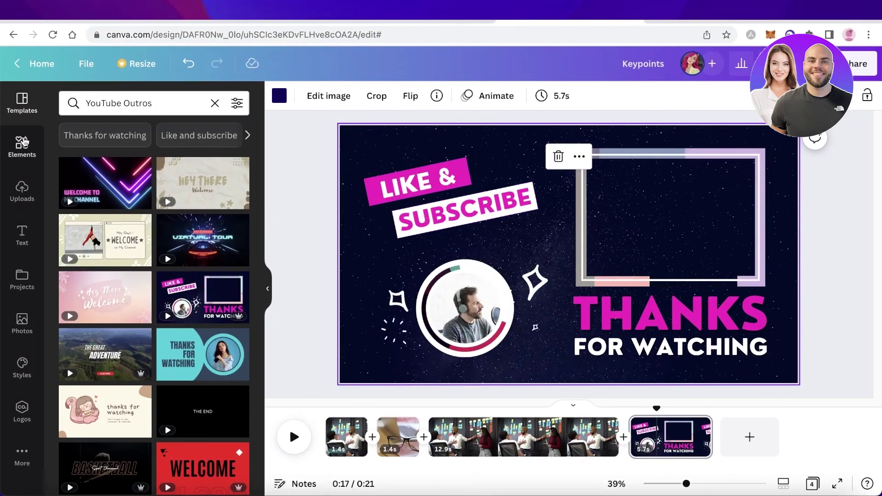
left_click(23, 143)
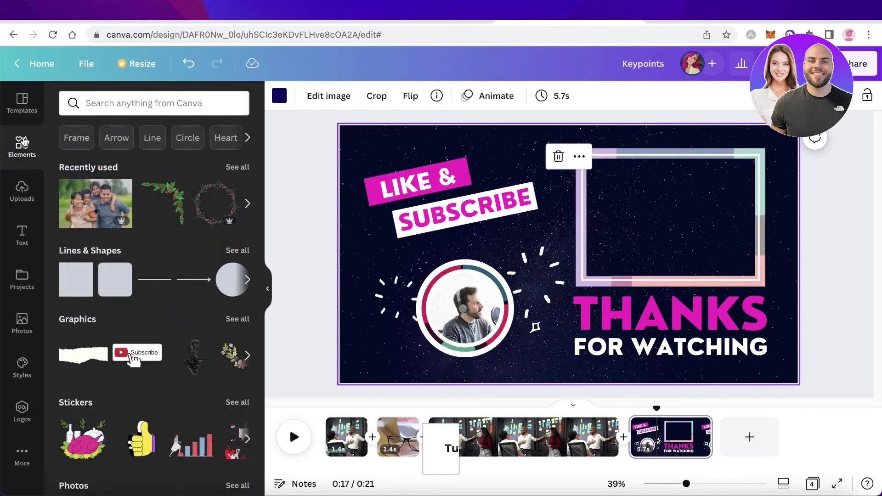